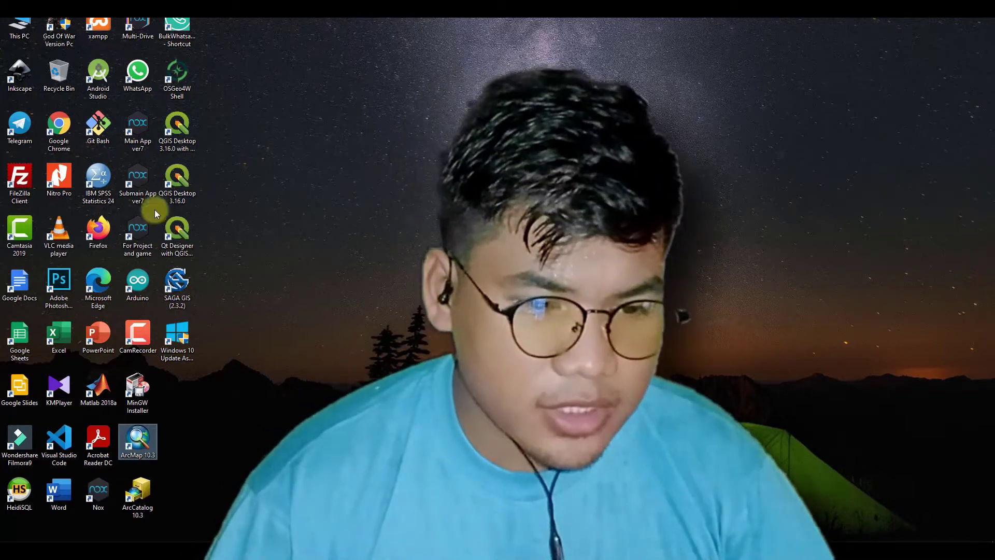
Open the Indonesia Geospatial Portal at tanahair.indonesia.go.id in Firefox
left_click(103, 232)
left_click(934, 106)
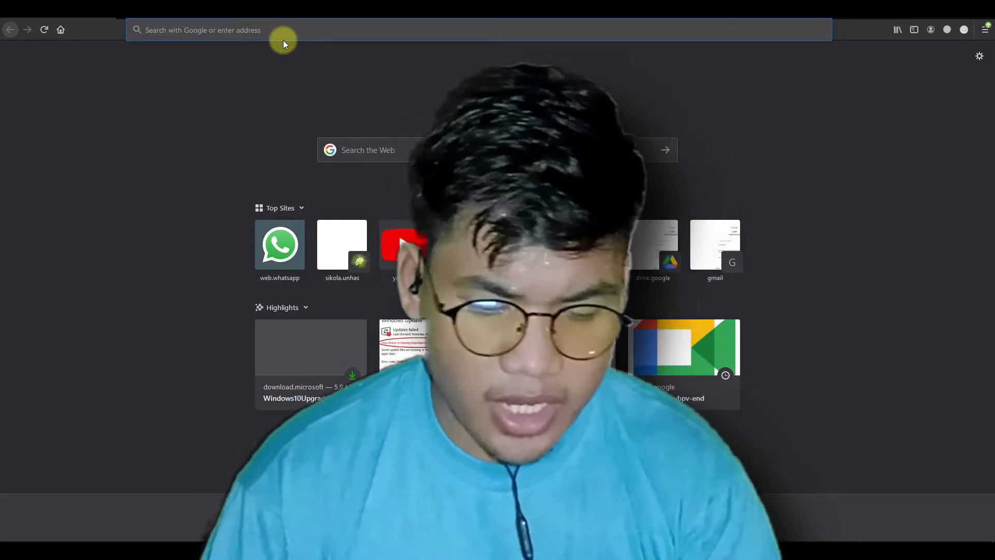
type("tanah")
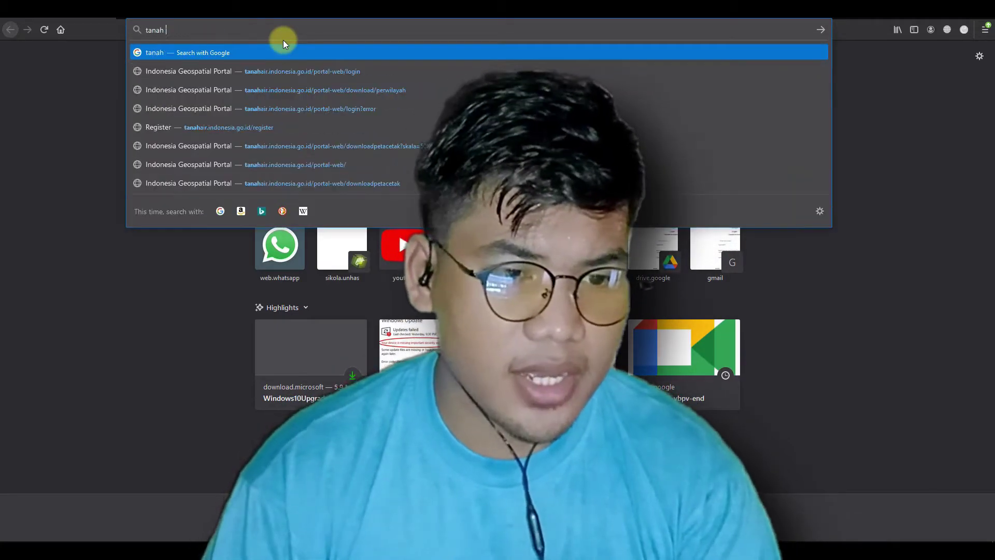
type("a")
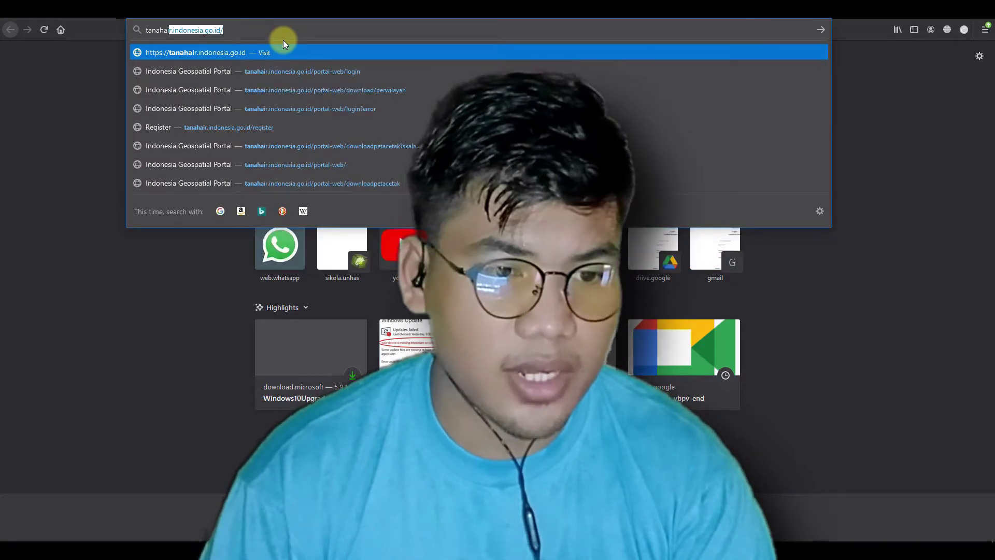
type("ir.indonesia.")
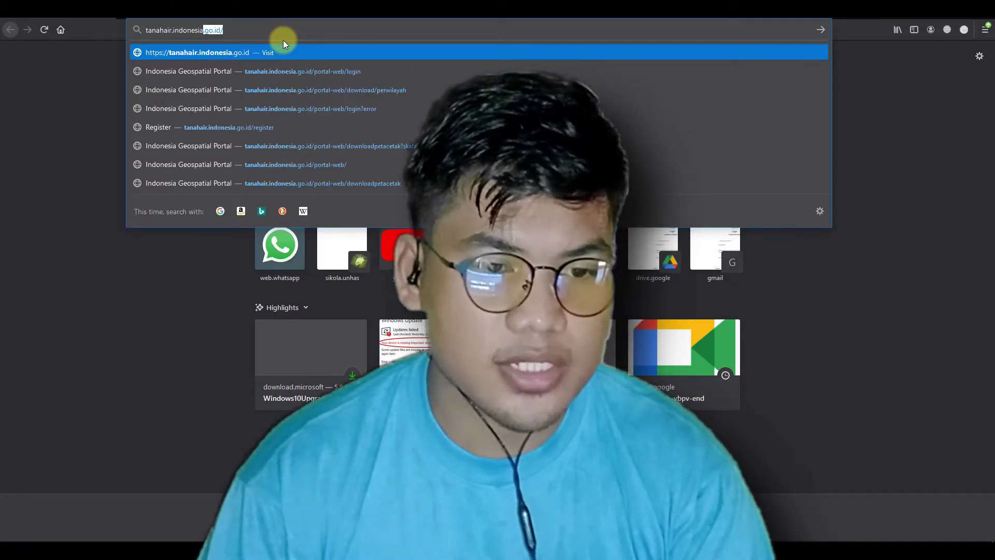
type("go.id")
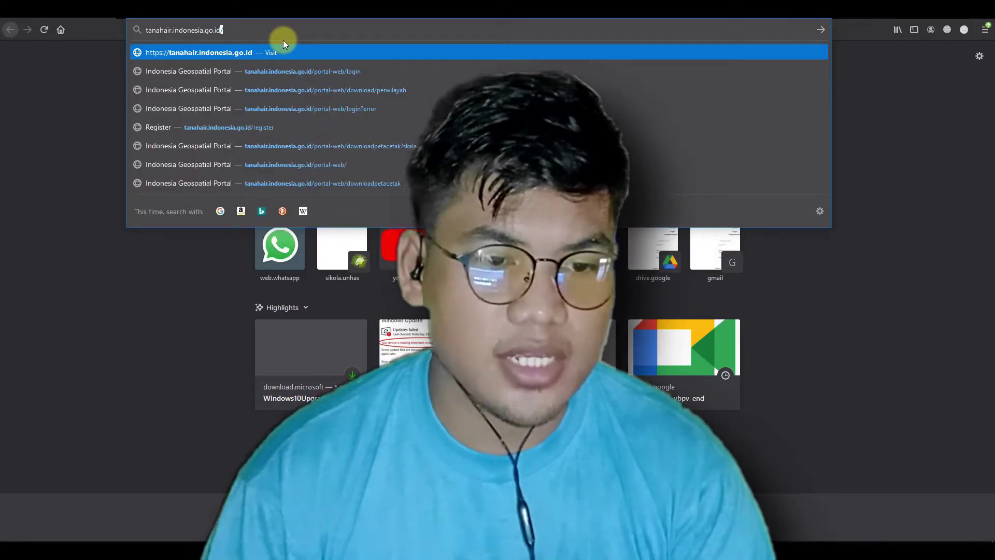
key("Return")
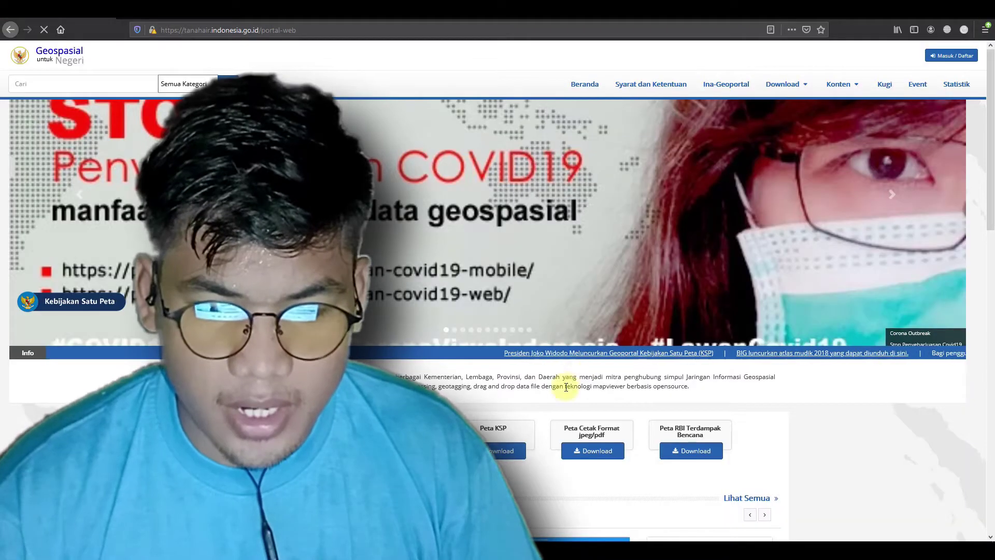
Download map sheet 2111-41.zip over South Sulawesi from the printed RBI jpeg/pdf maps at 50K scale and save the file
left_click(594, 451)
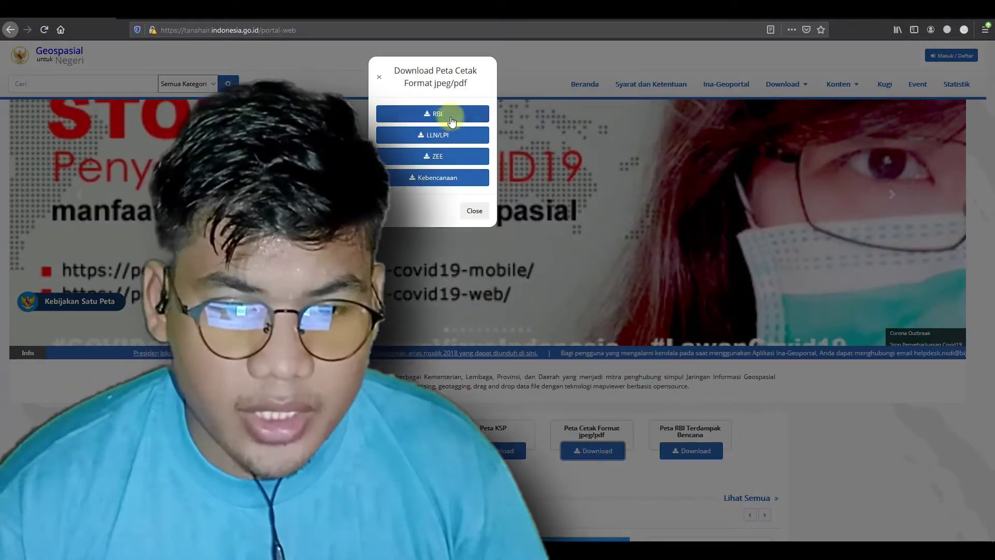
left_click(440, 114)
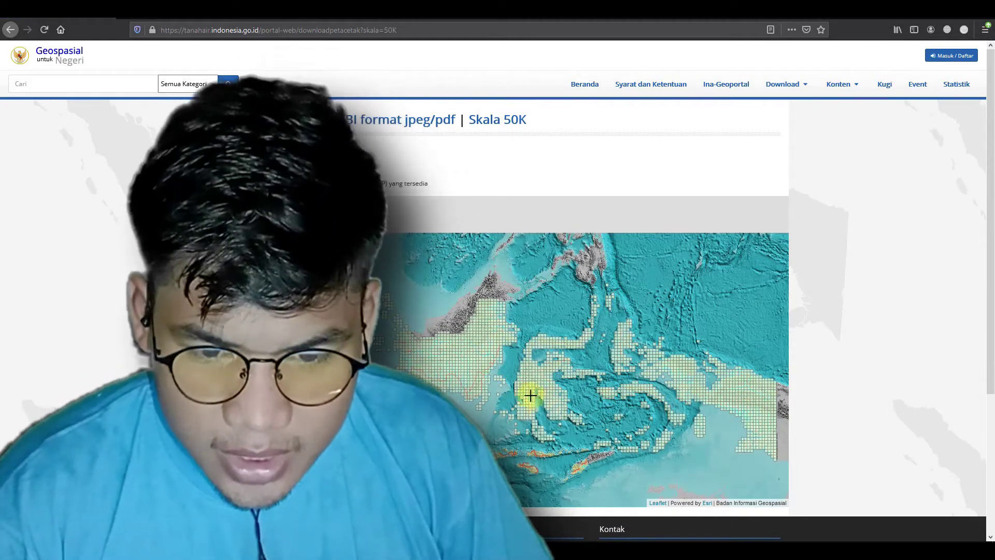
scroll(528, 400, "up", 3)
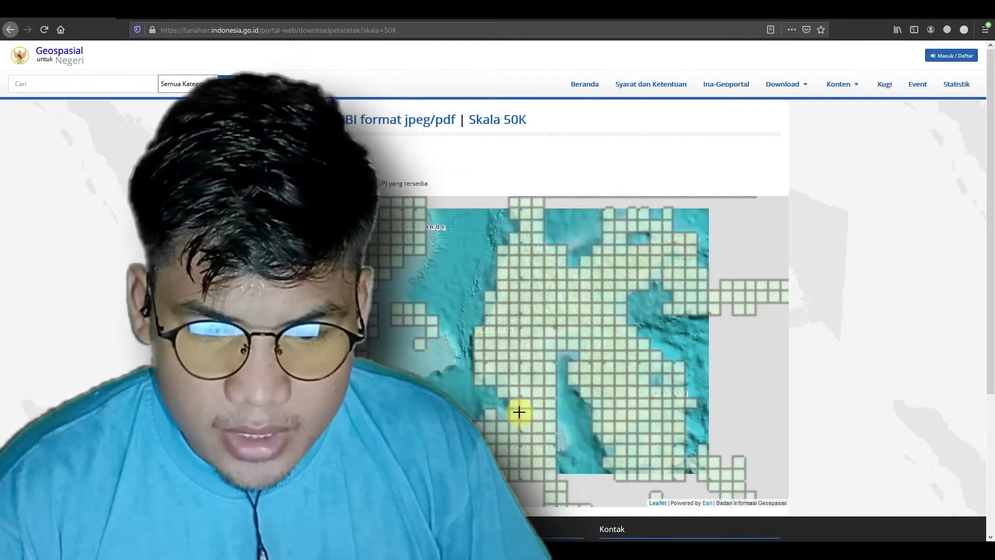
scroll(518, 410, "up", 1)
scroll(518, 412, "down", 2)
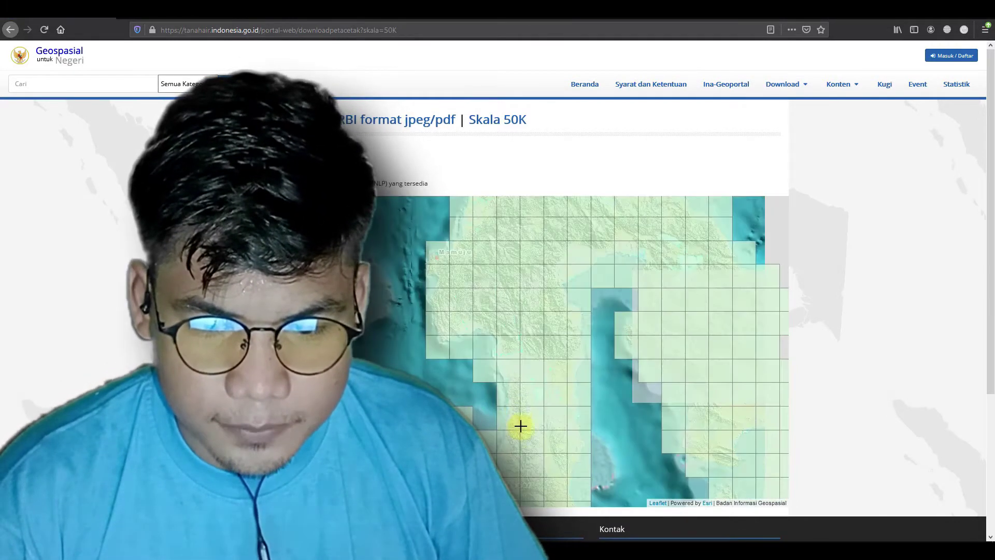
left_click_drag(507, 406, 495, 326)
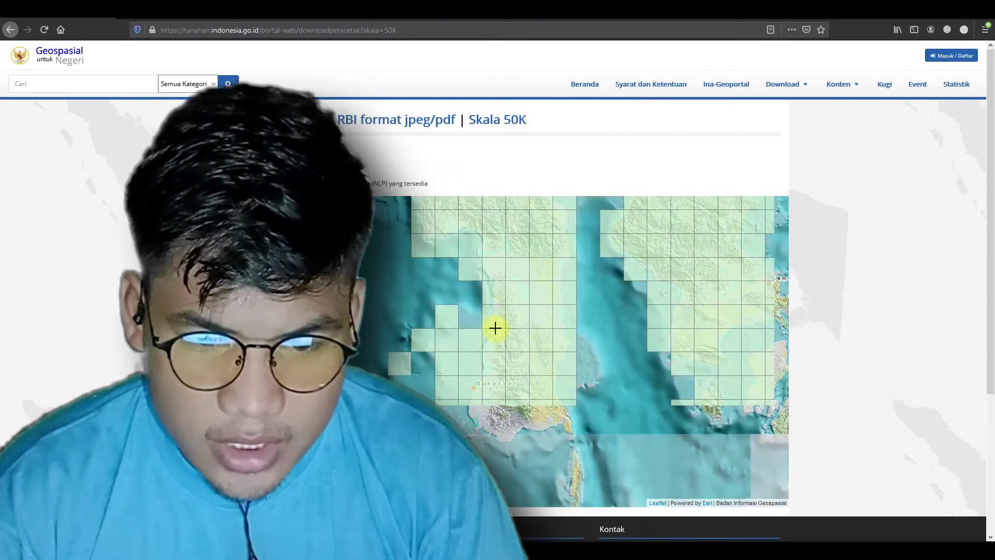
scroll(538, 344, "up", 1)
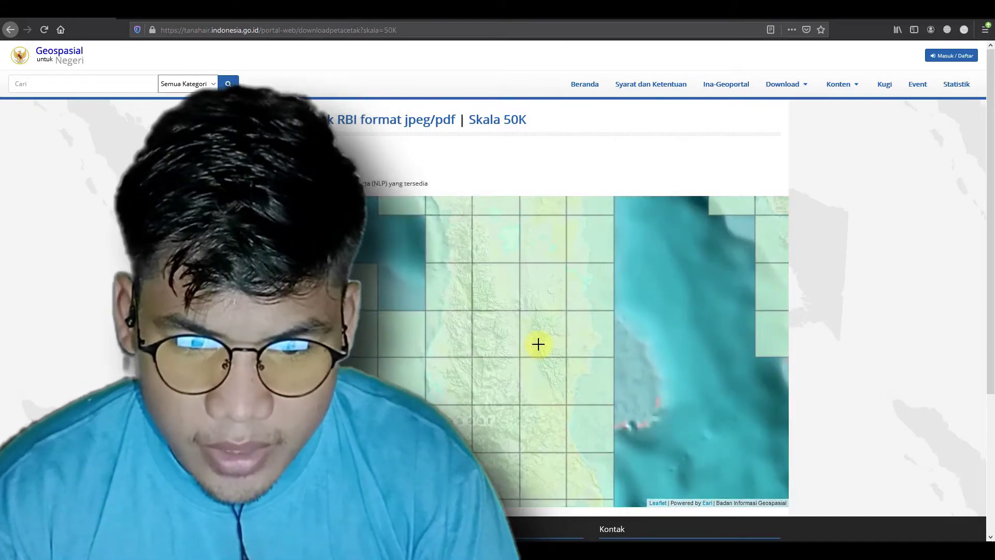
left_click(548, 287)
left_click(543, 271)
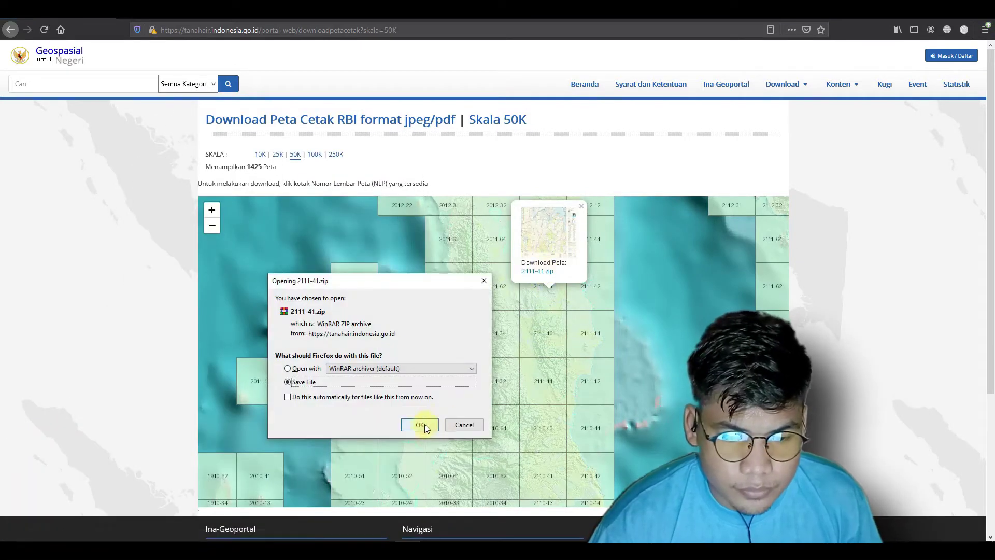
left_click(420, 424)
Show the downloaded 2111-41.zip in its Bone folder and extract its contents there
scroll(533, 311, "up", 2)
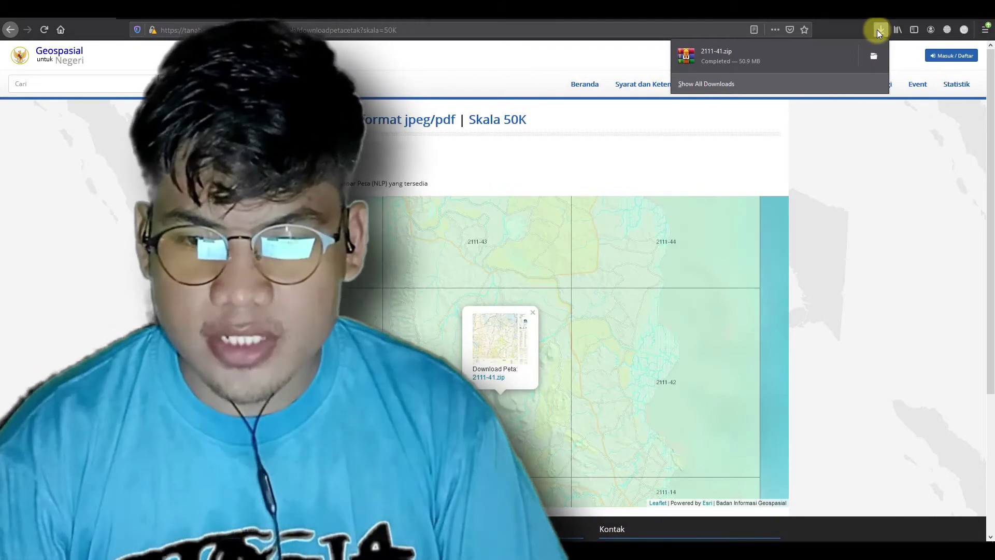
left_click(874, 55)
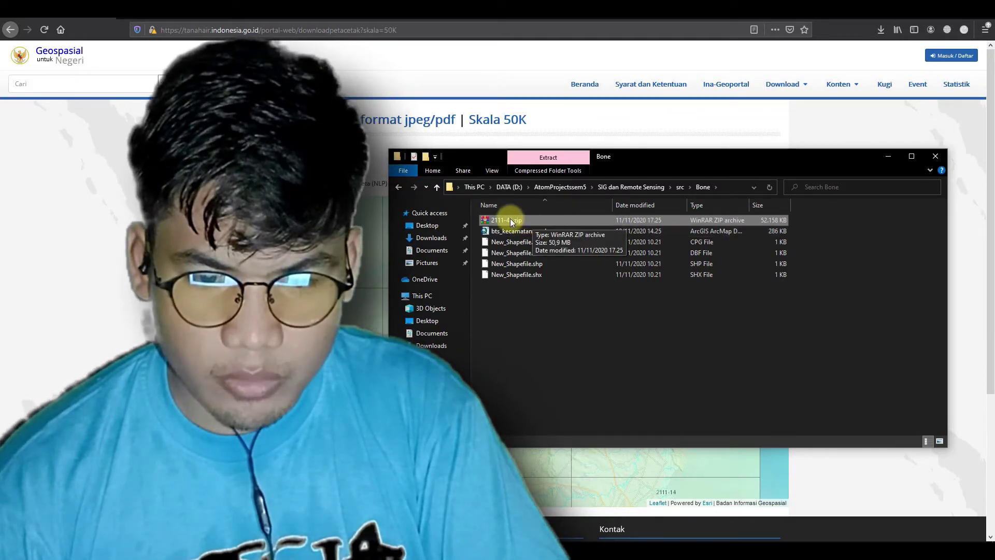
right_click(524, 220)
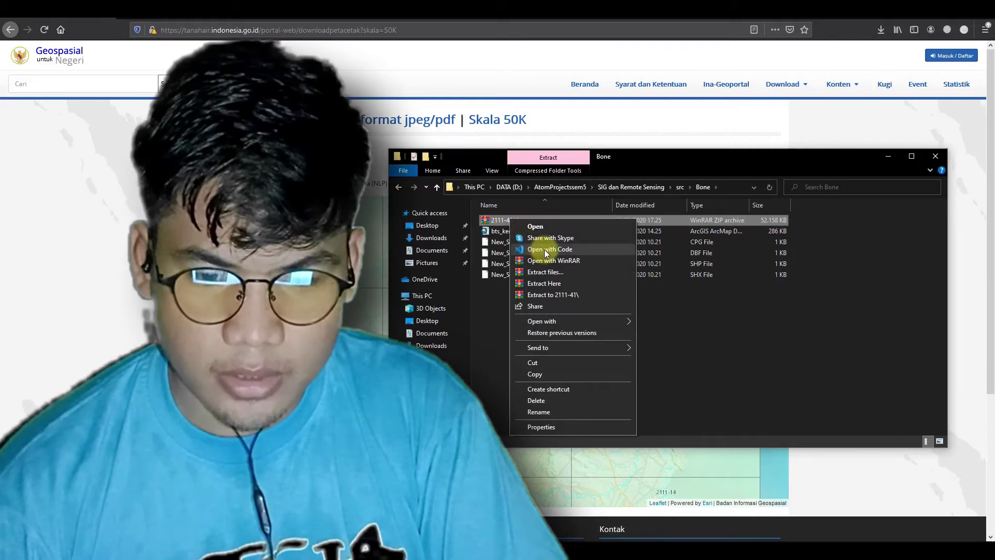
left_click(545, 283)
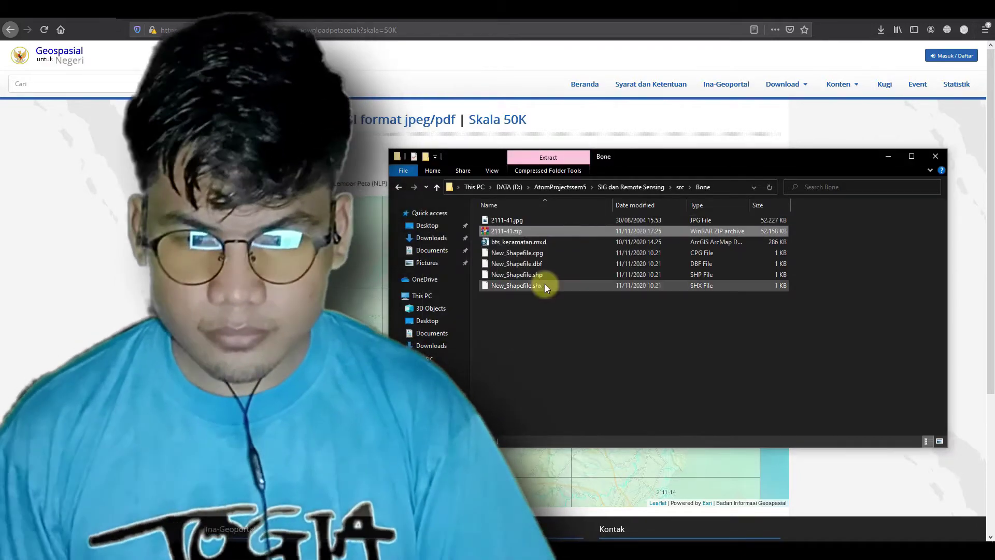
Switch to ArcMap with a blank map and add the raster 2111-41.jpg from the Bone folder without building a spatial reference
key("super+d")
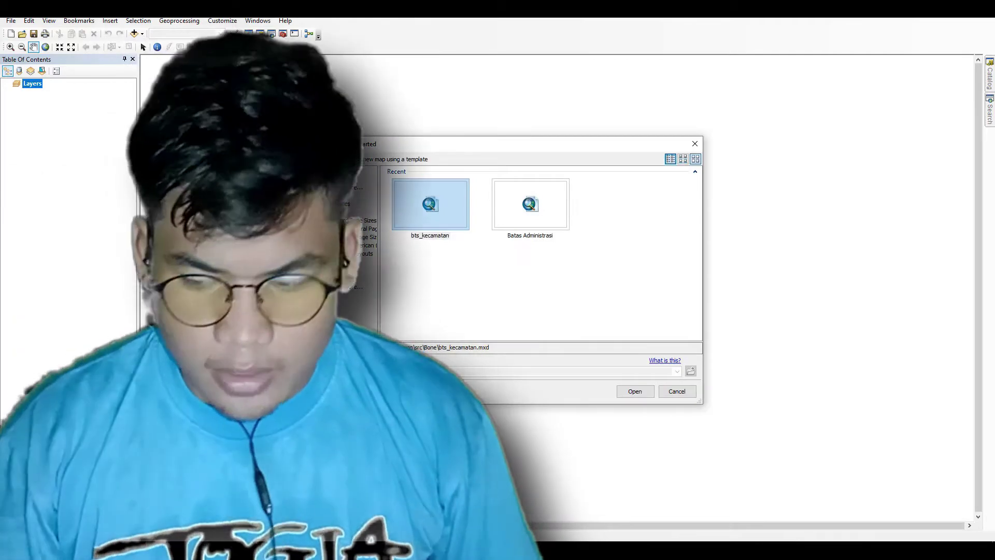
key("Escape")
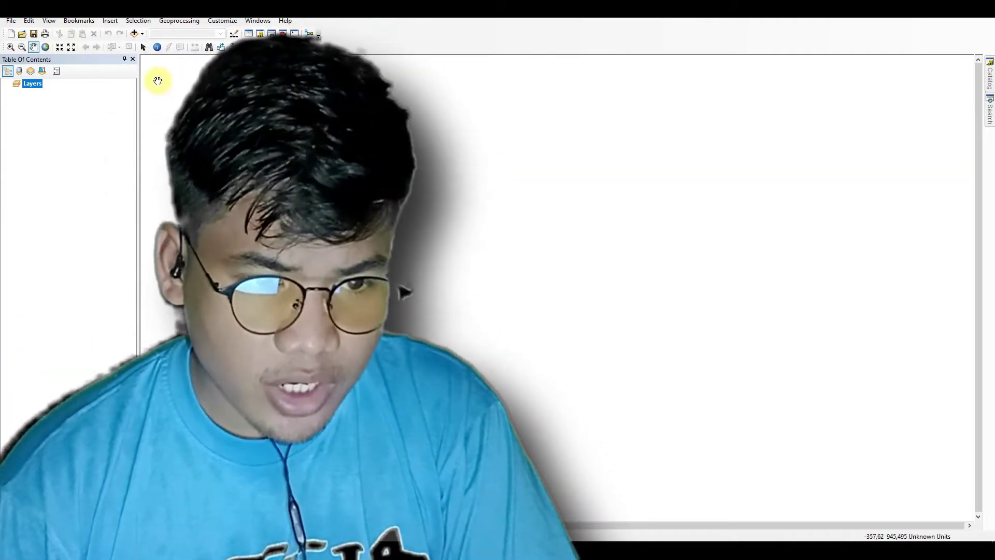
left_click(135, 34)
key("Return")
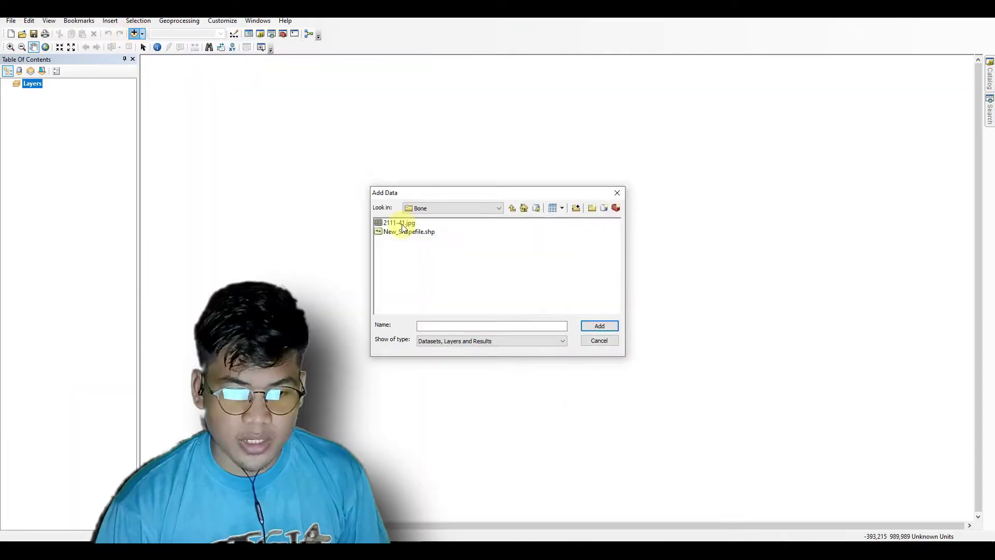
left_click(403, 224)
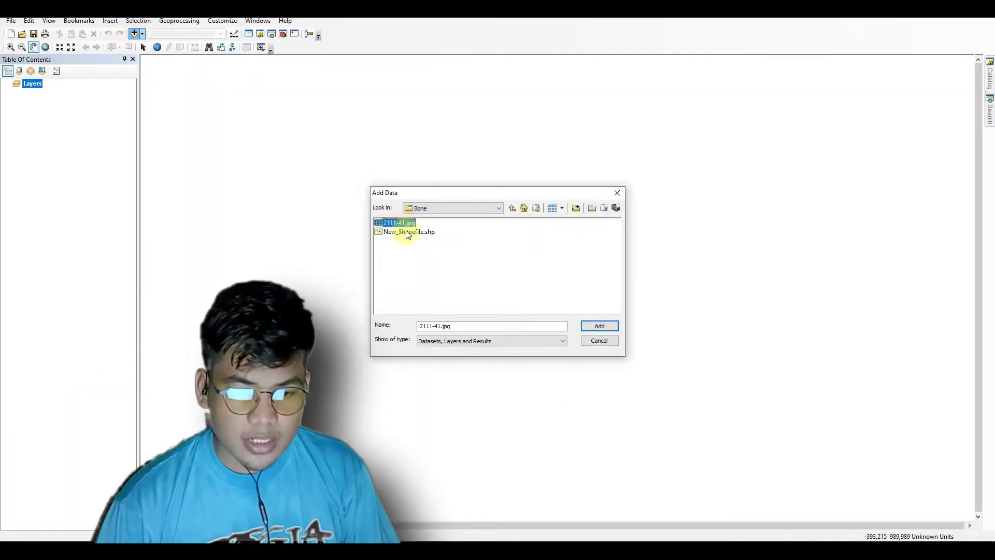
left_click(604, 325)
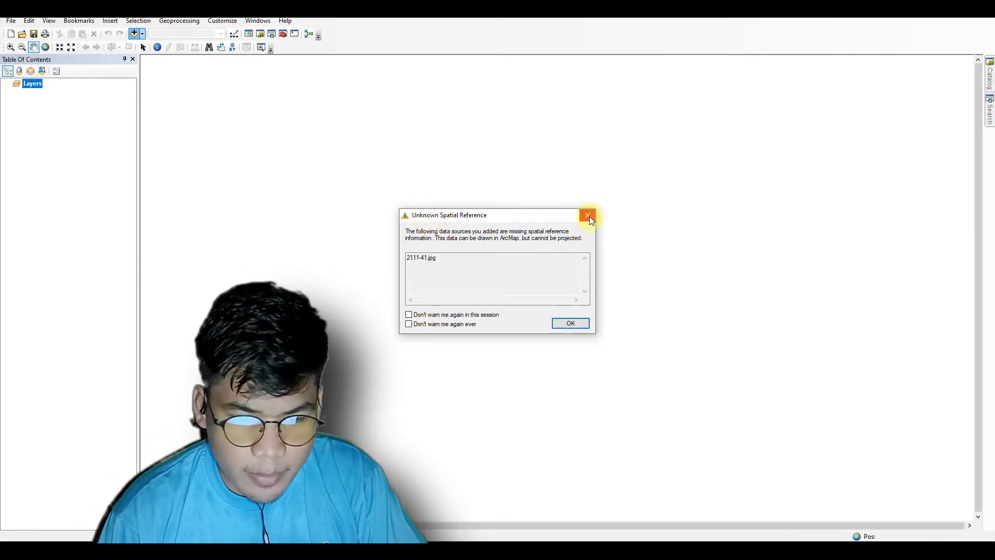
left_click(588, 215)
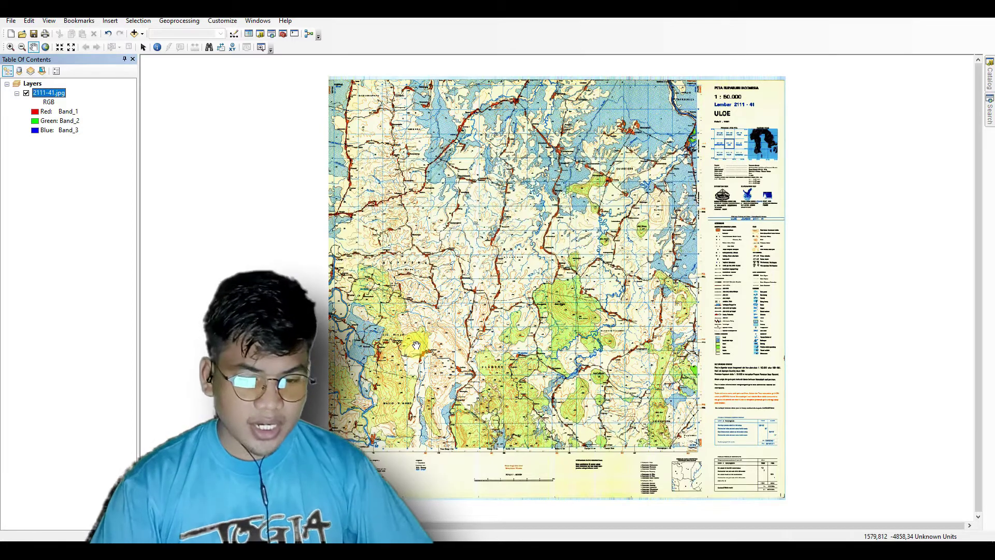
Set the data frame's coordinate system to the geographic world system WGS 1984
right_click(416, 273)
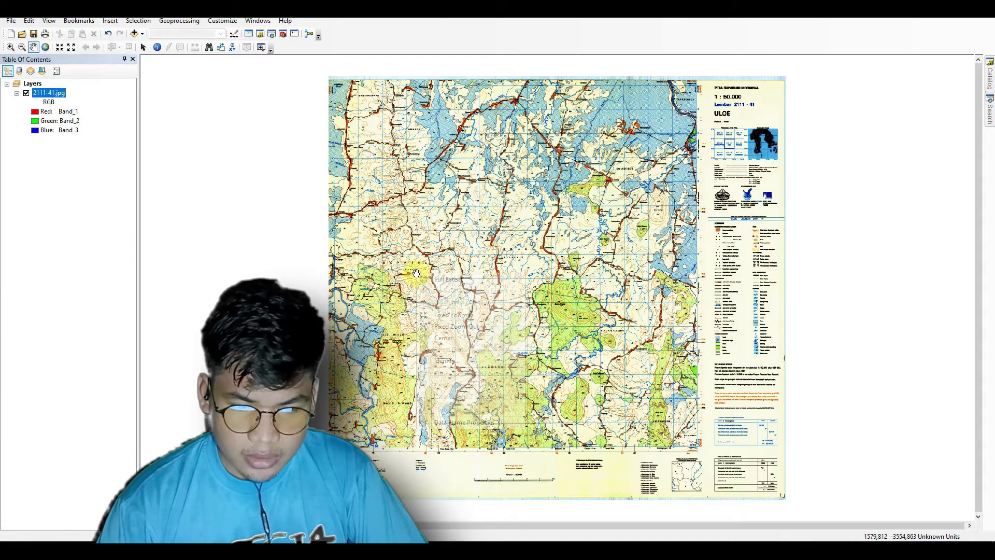
left_click(449, 422)
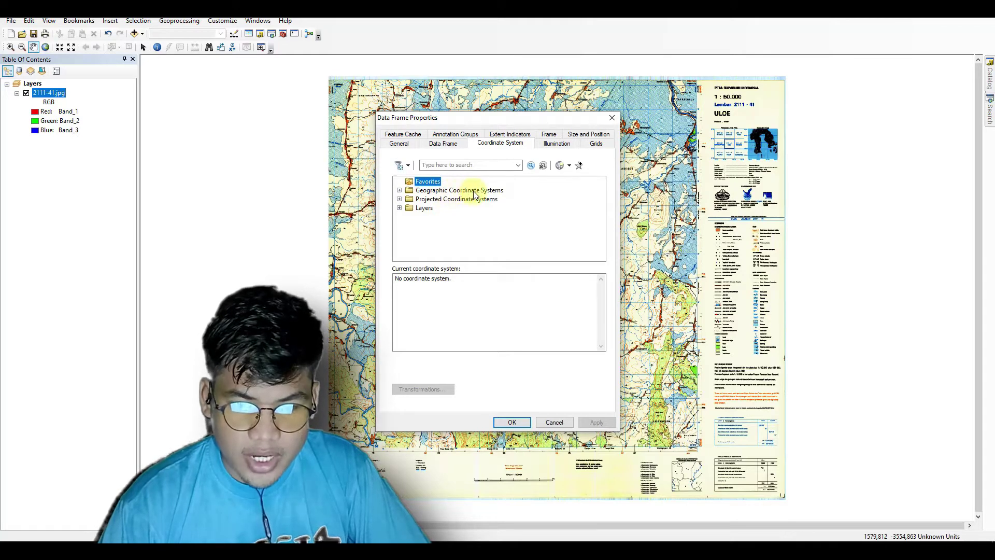
left_click(399, 191)
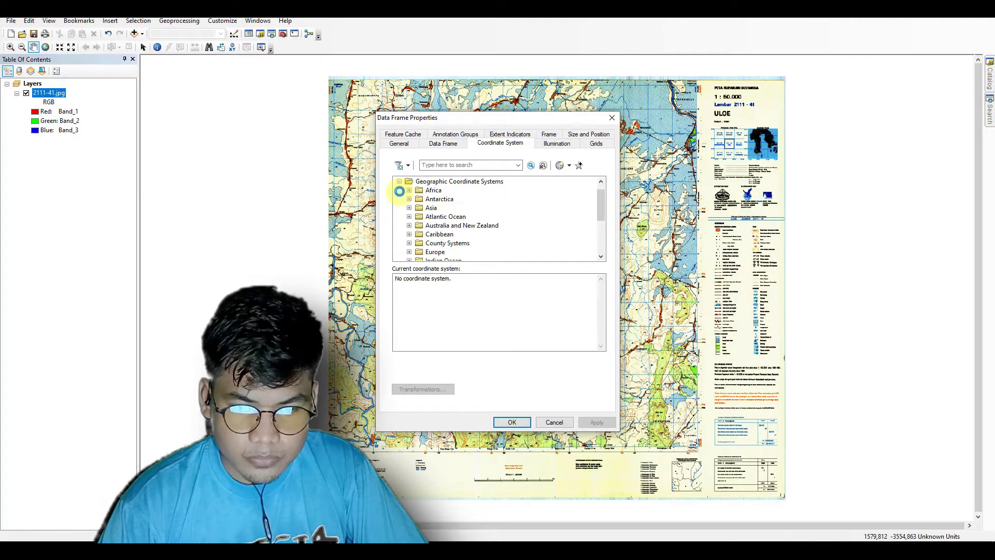
scroll(447, 224, "down", 3)
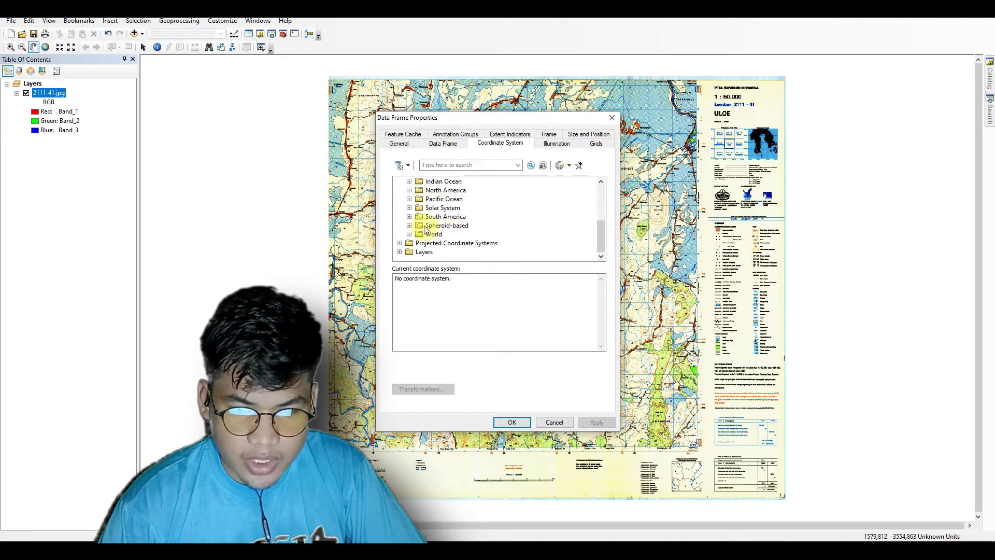
left_click(409, 234)
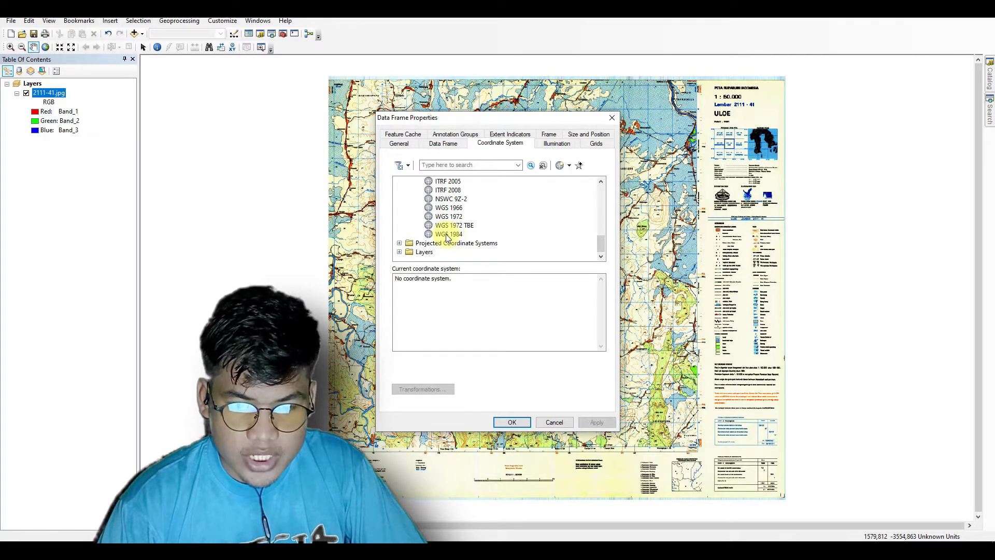
left_click(447, 234)
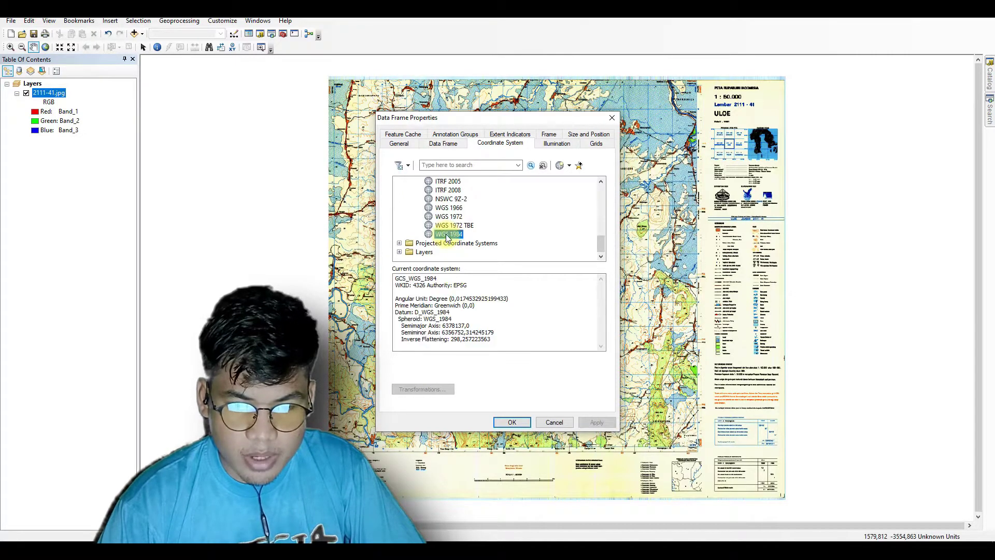
left_click(512, 422)
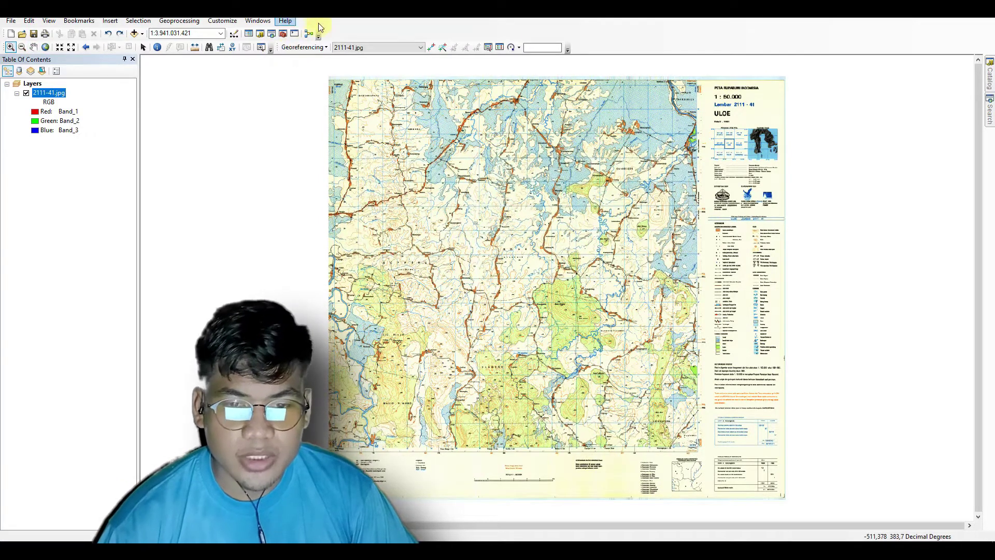
Check that the Georeferencing toolbar is enabled, undock it and dock it back in its place
right_click(588, 43)
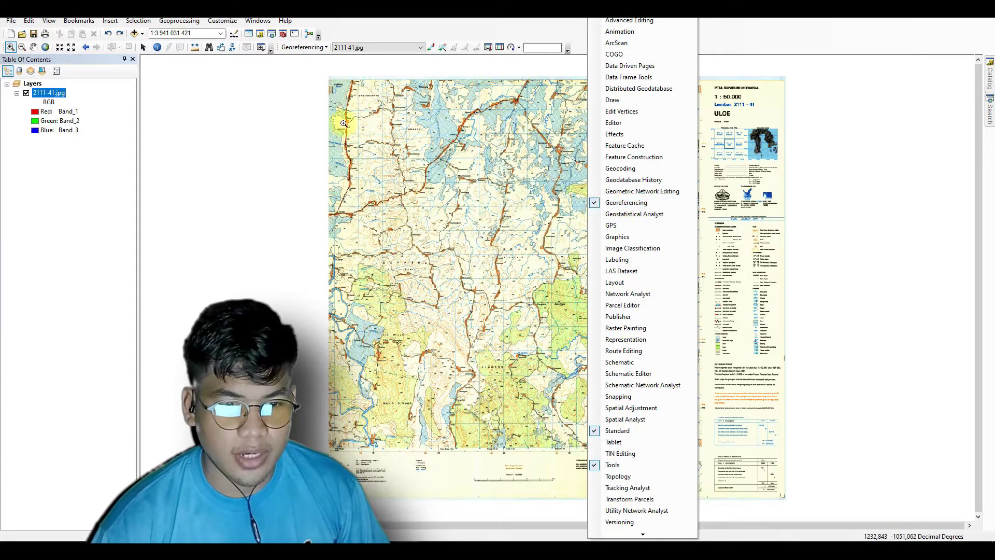
left_click(308, 101)
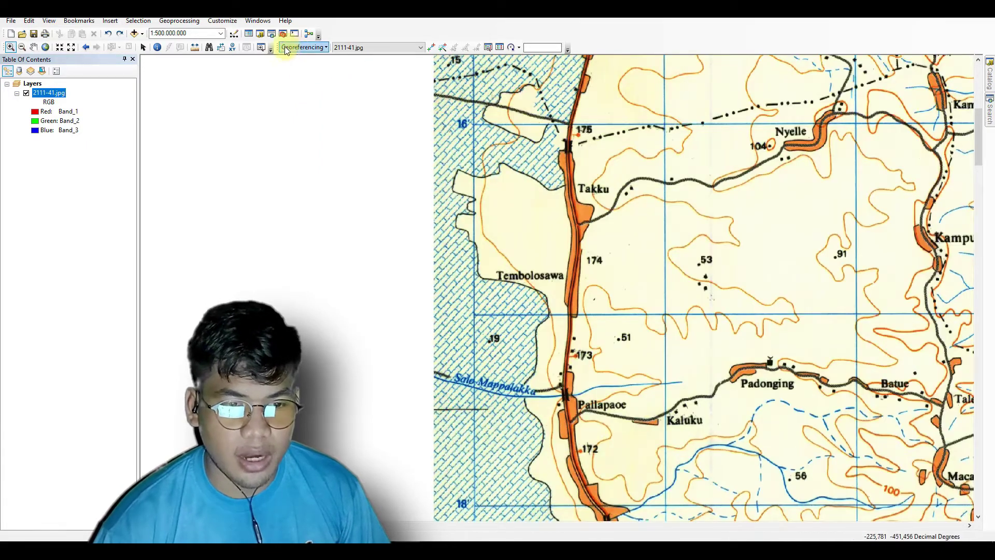
left_click_drag(275, 46, 291, 85)
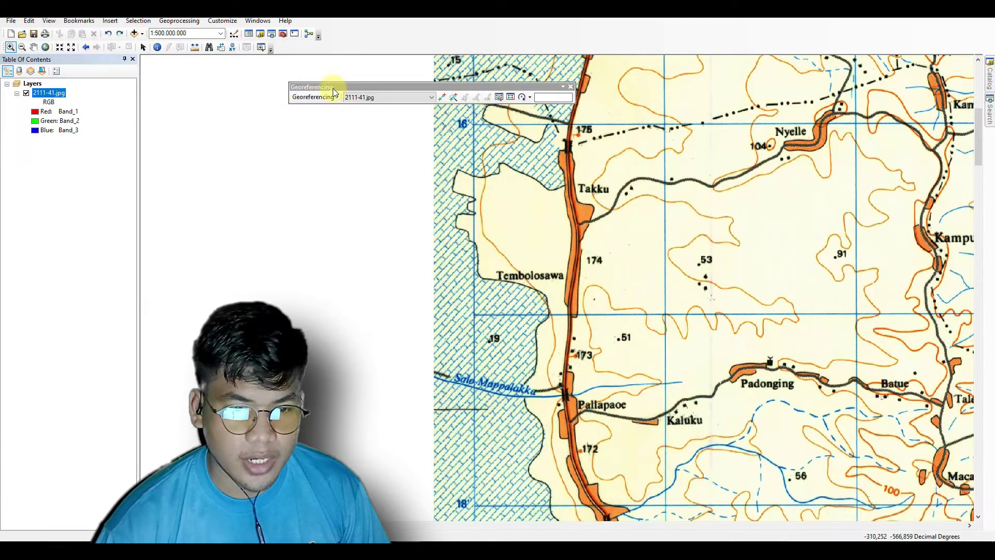
left_click_drag(328, 87, 315, 46)
Review the available toolbars, then undock the Georeferencing toolbar once more and dock it back in its row
left_click(47, 47)
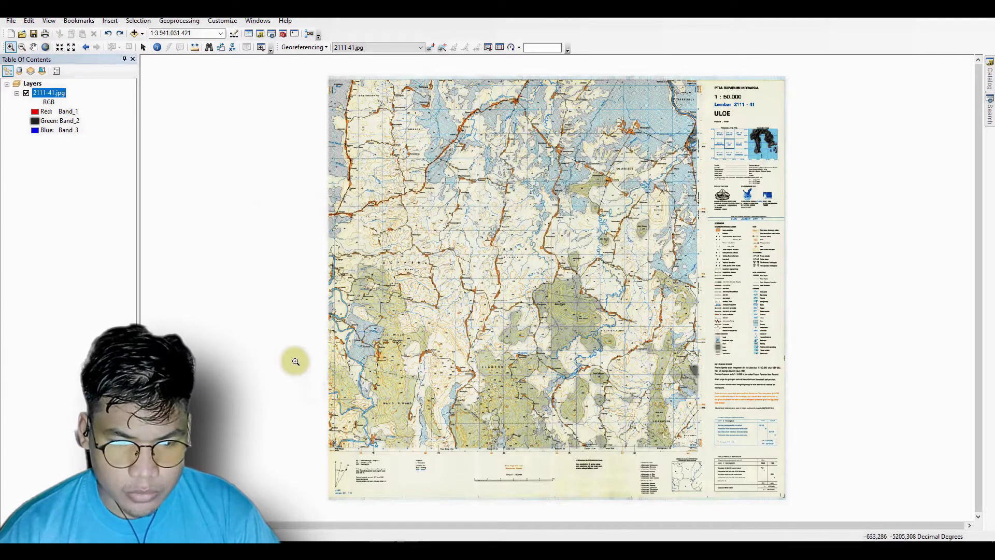
left_click_drag(295, 354, 425, 460)
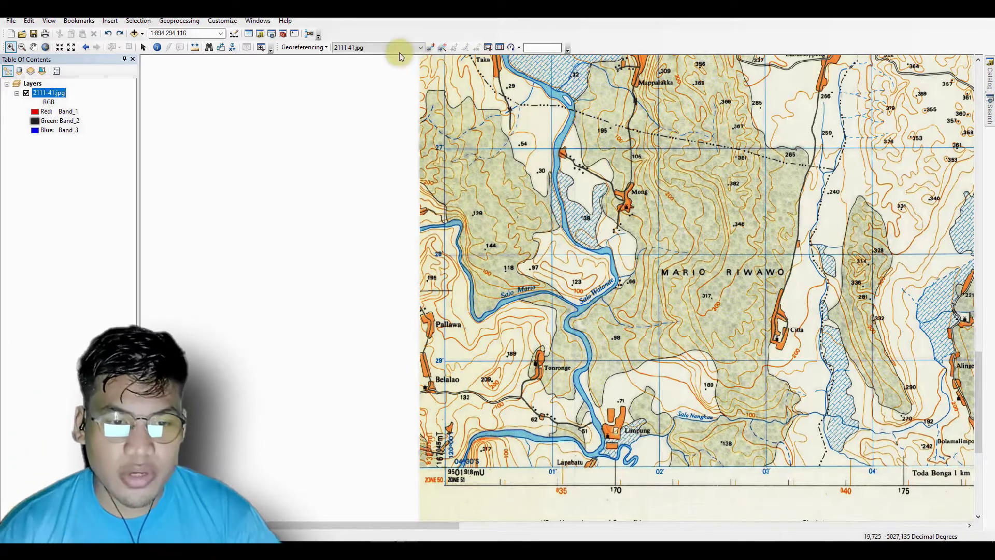
right_click(600, 33)
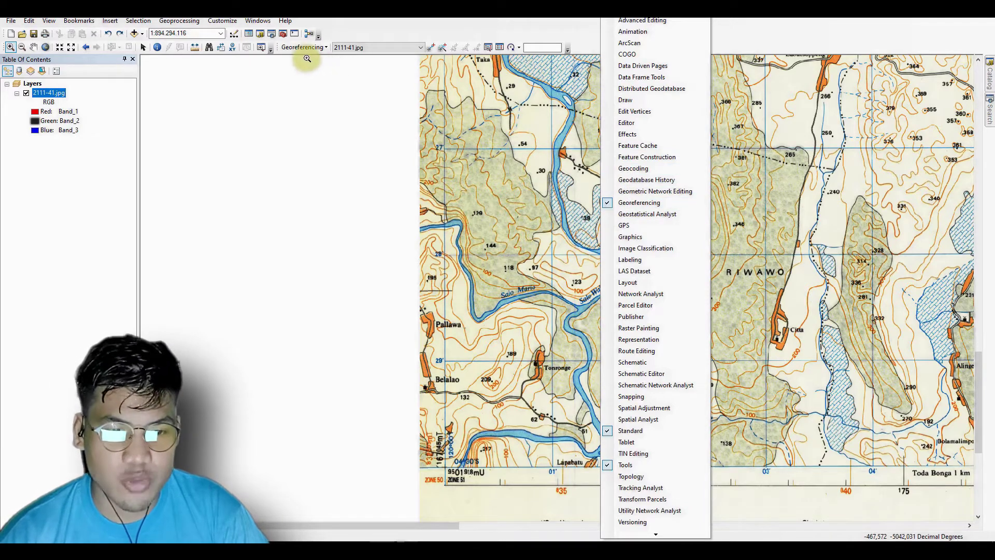
left_click(594, 39)
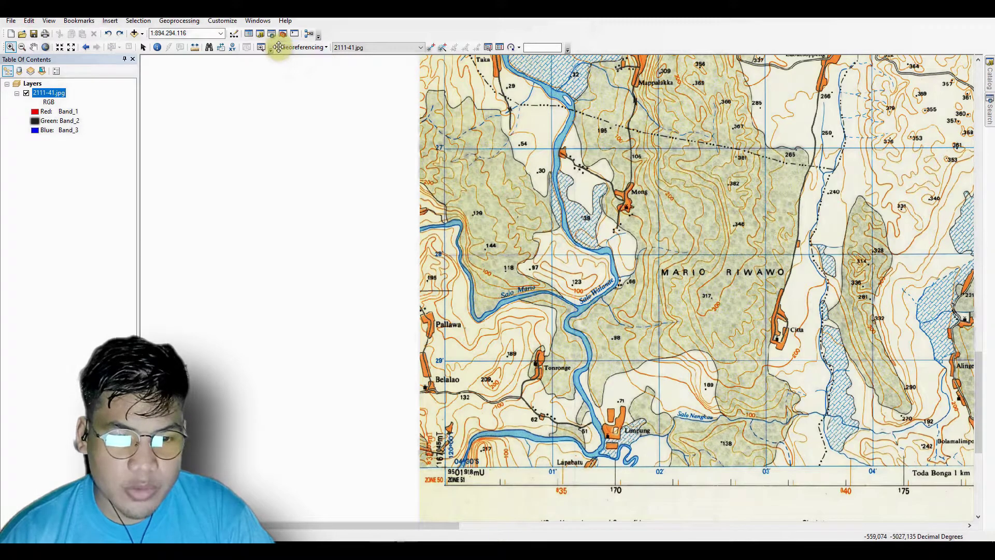
left_click_drag(277, 47, 276, 104)
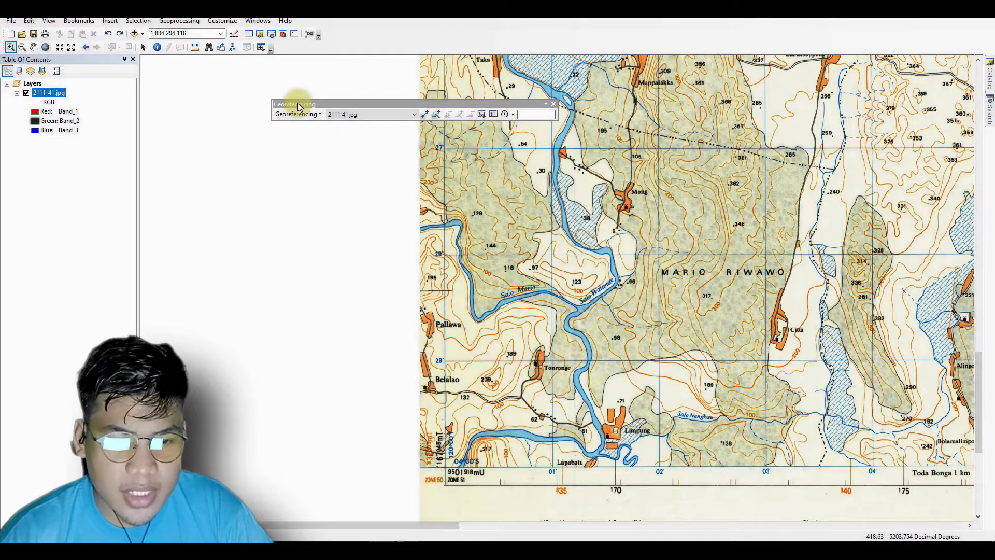
left_click_drag(298, 106, 296, 48)
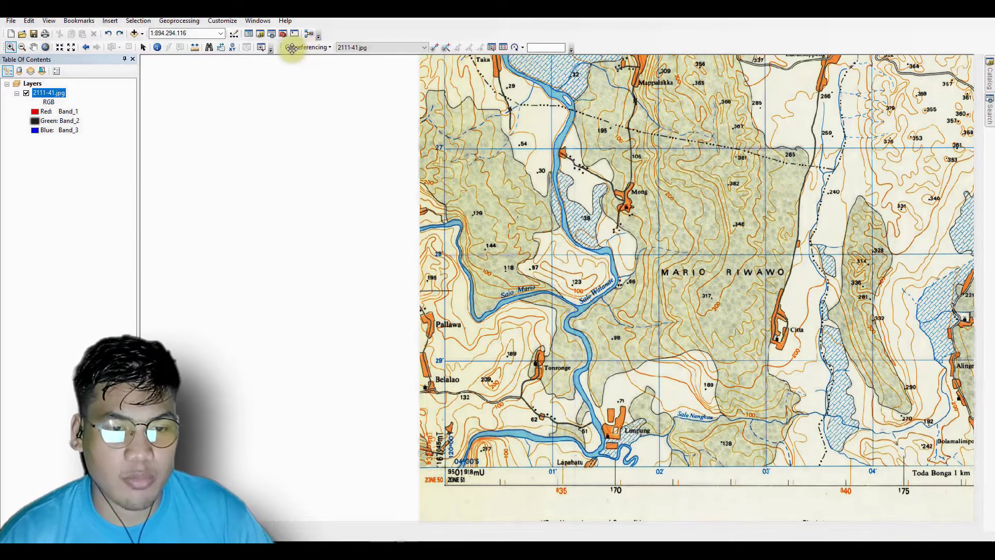
left_click(297, 108)
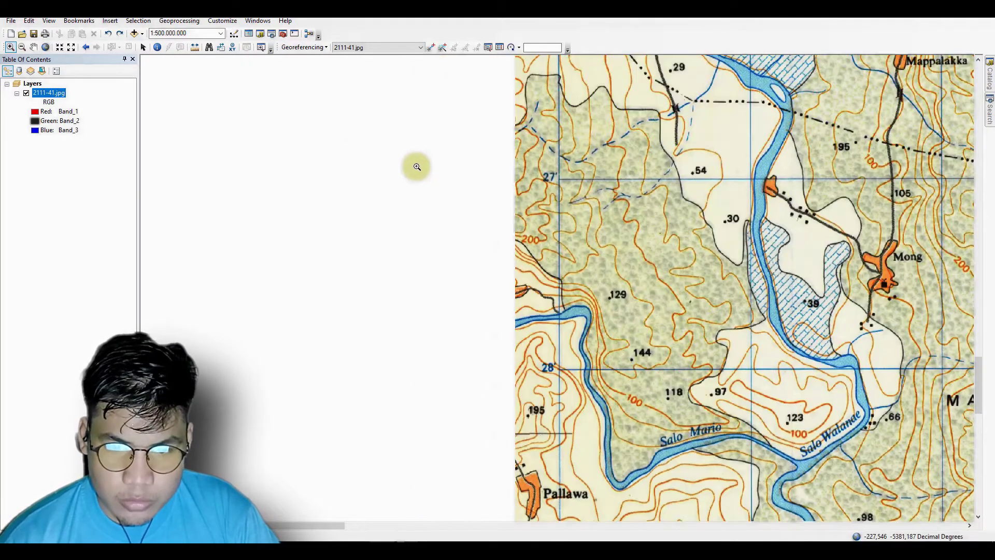
Examine the geographic coordinate labels and minute ticks at the map sheet's southwest corner
right_click(444, 234)
scroll(285, 186, "up", 1)
left_click(22, 47)
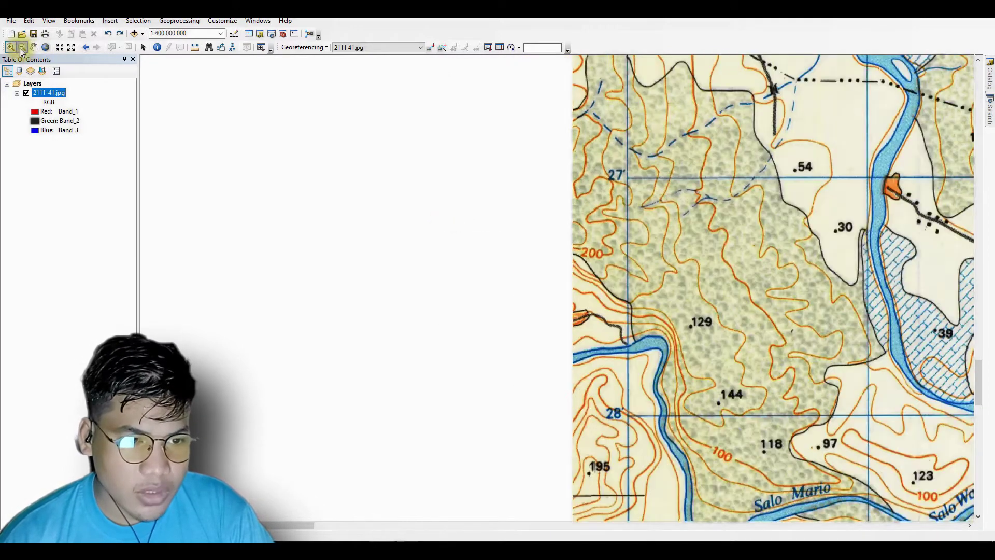
right_click(399, 222)
scroll(372, 172, "down", 1)
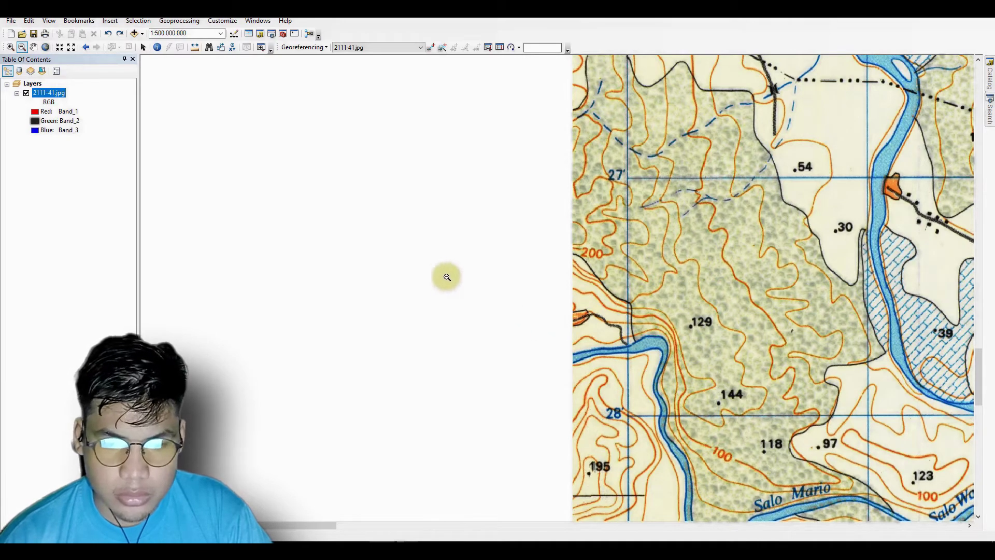
left_click_drag(446, 278, 480, 309)
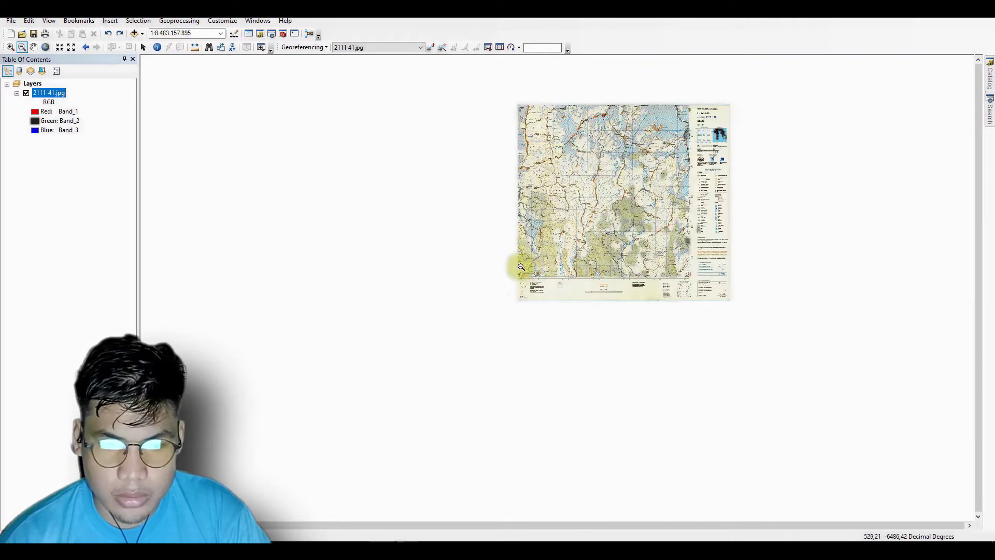
left_click(9, 47)
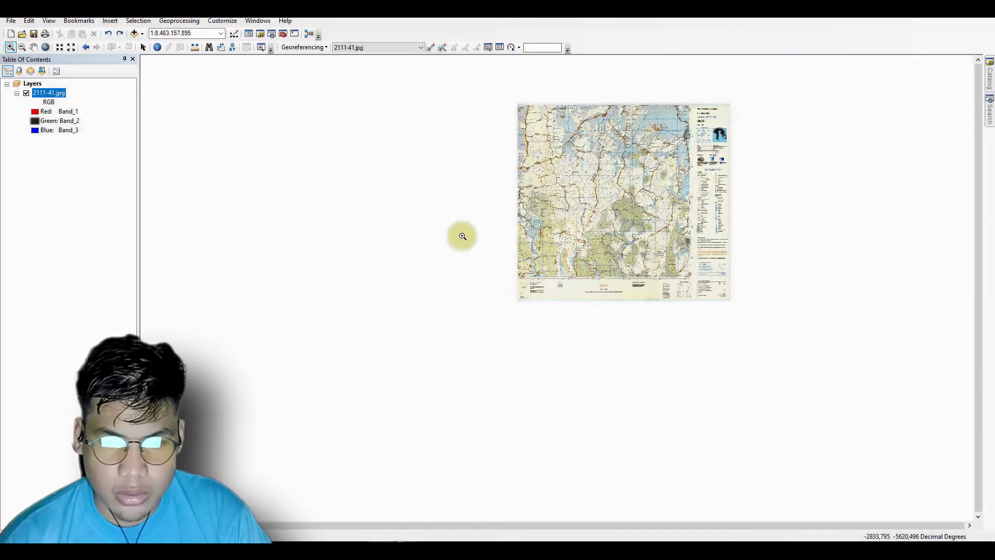
left_click_drag(463, 224, 561, 304)
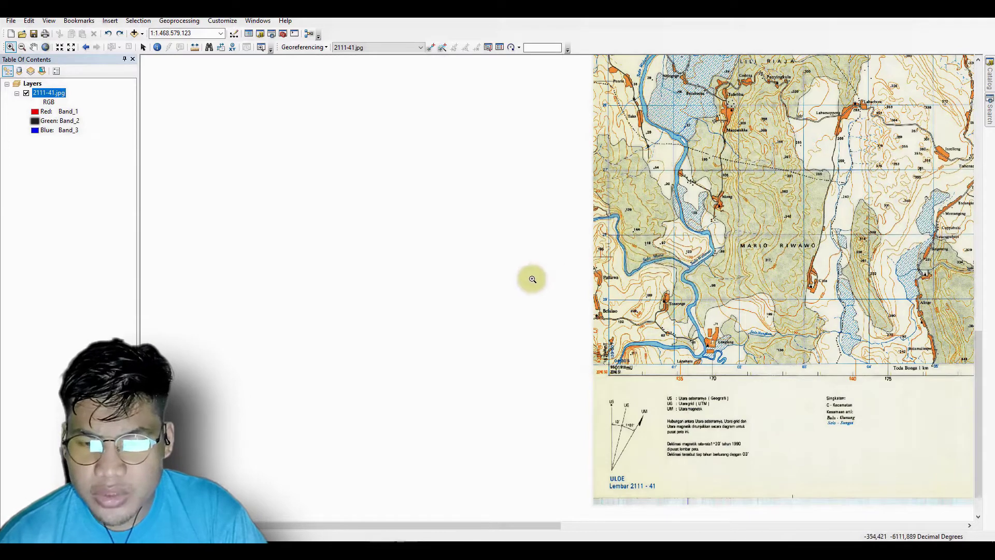
left_click_drag(496, 266, 723, 400)
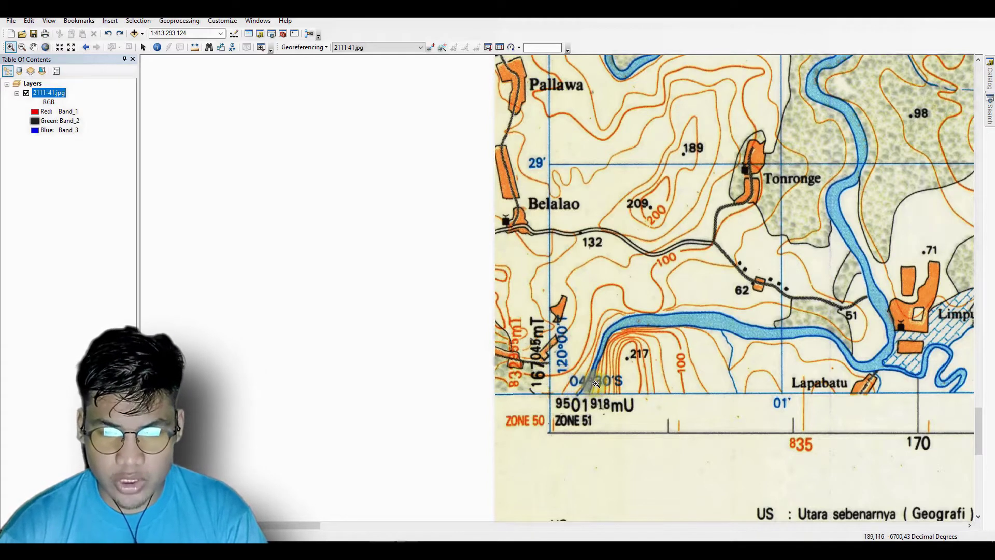
Start a georeferencing control point on the intersection of the 01' and 29' graticule lines beside Tonronge
left_click(432, 47)
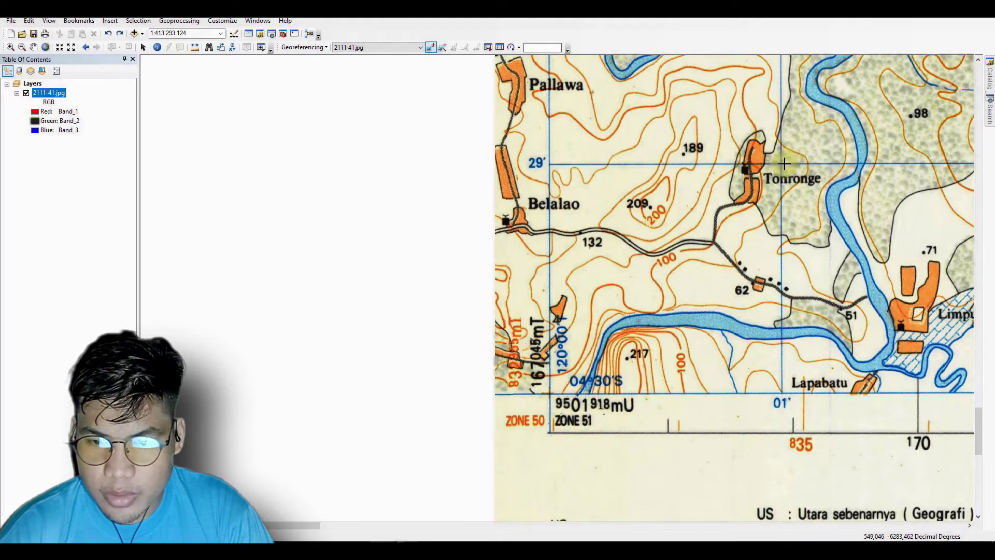
scroll(784, 164, "down", 1)
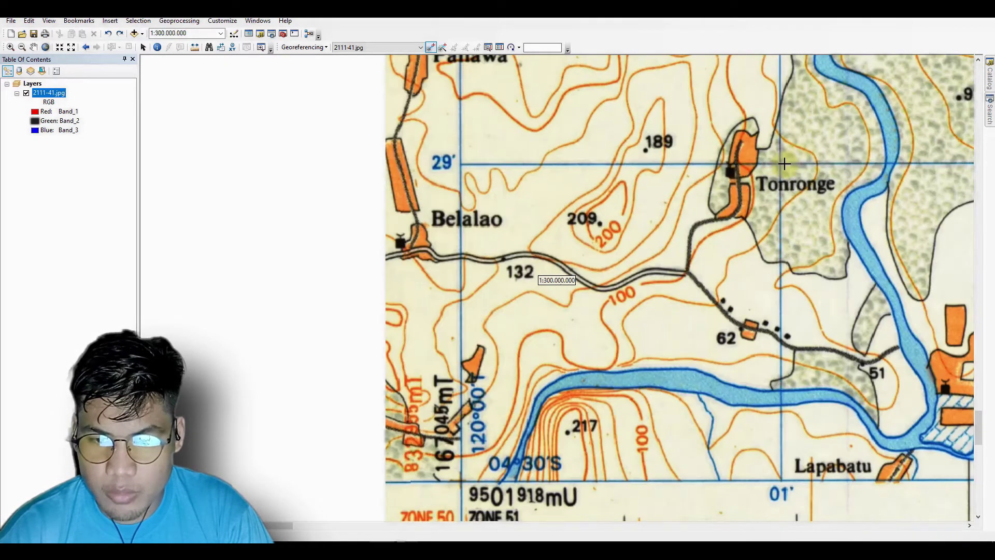
scroll(781, 164, "down", 1)
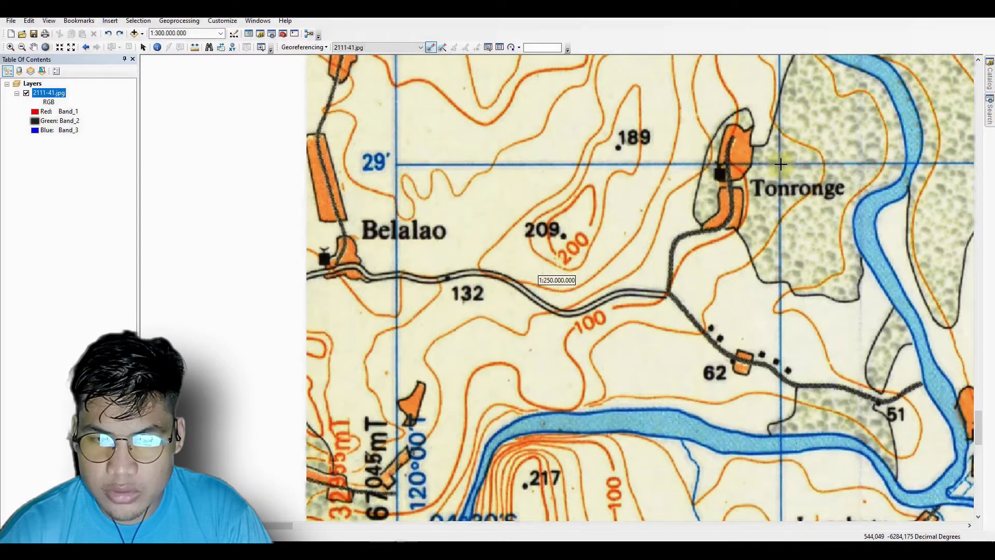
scroll(781, 164, "down", 2)
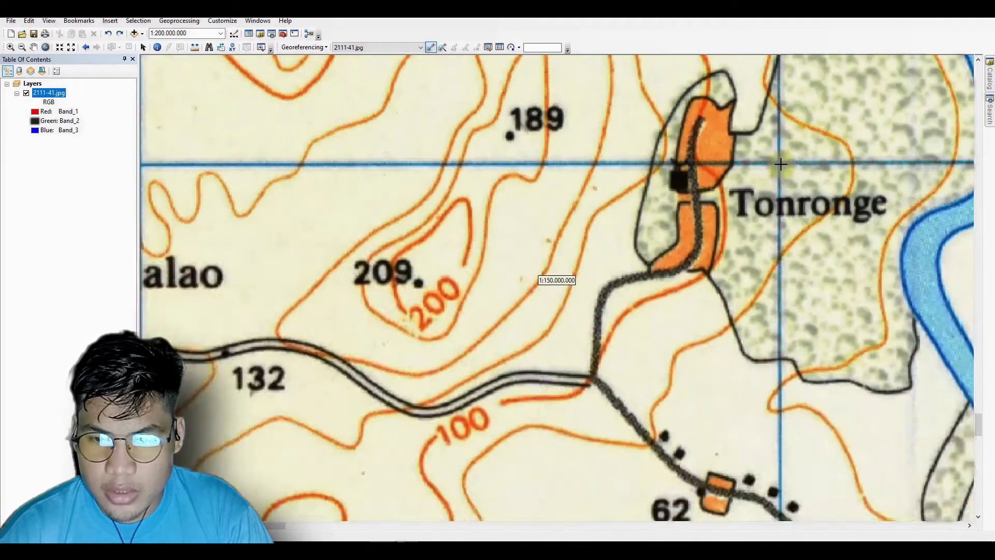
scroll(781, 164, "down", 4)
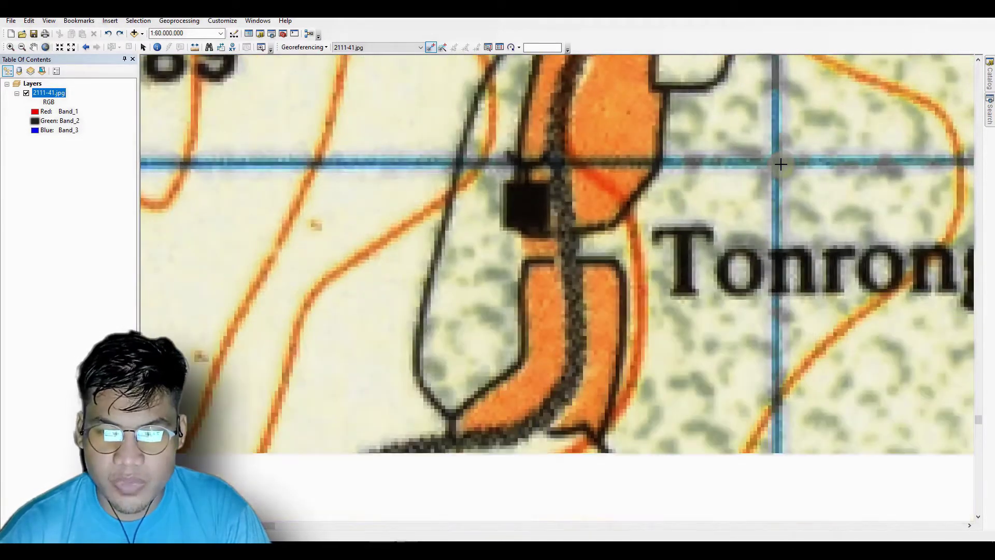
scroll(781, 163, "down", 1)
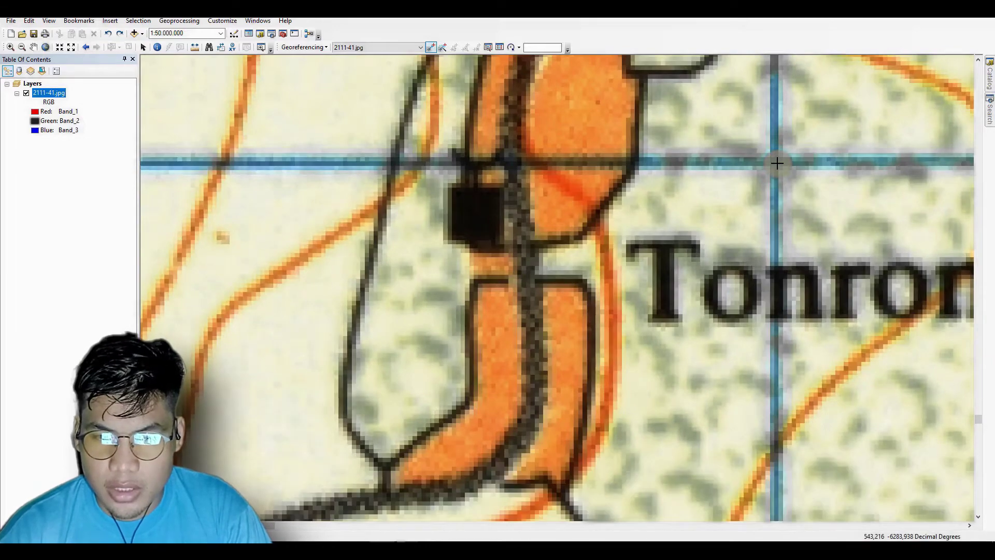
scroll(776, 161, "down", 1)
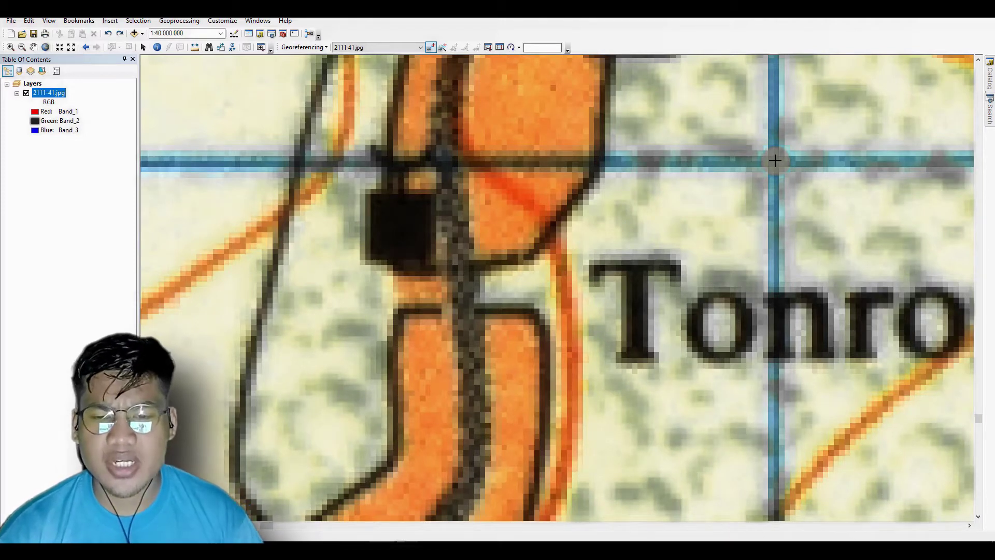
scroll(775, 161, "down", 2)
Assign the Tonronge control point the DMS coordinates longitude 120° 1' 0" E and latitude 4° 29' 0" S
right_click(441, 321)
left_click(470, 339)
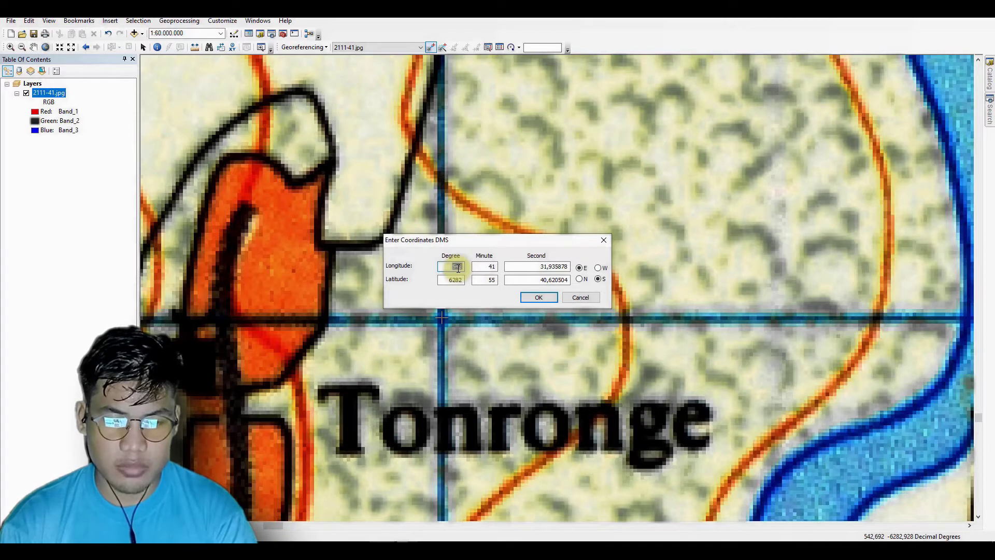
key("Tab")
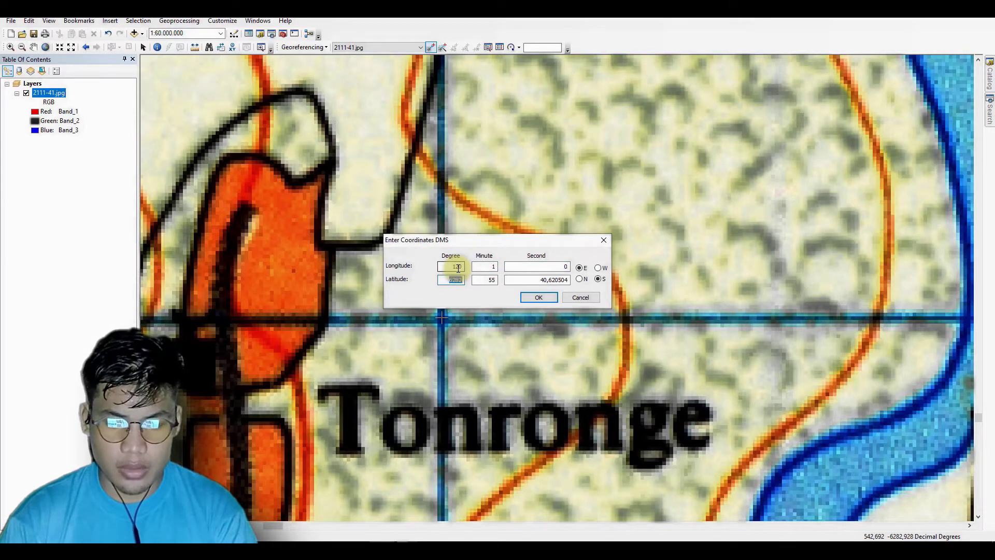
key("Tab")
type("0")
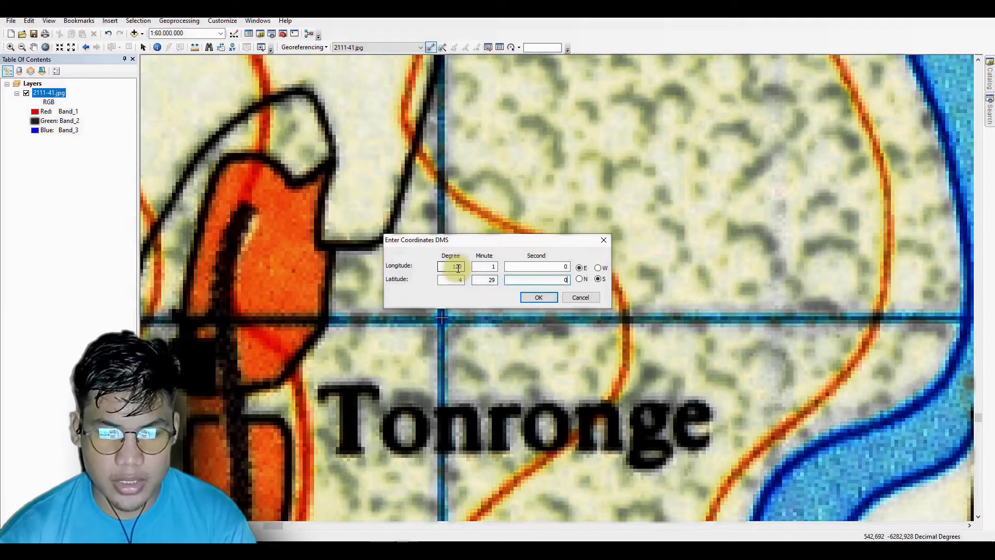
key("Return")
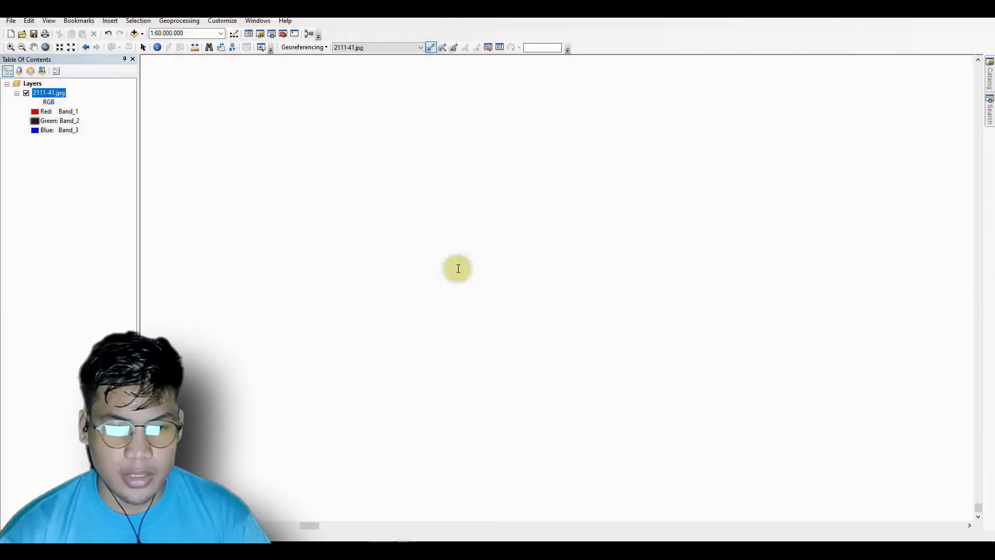
Start a second control point on the intersection of the 14' and 29' graticule lines east of the AWANGPONE label
left_click(46, 46)
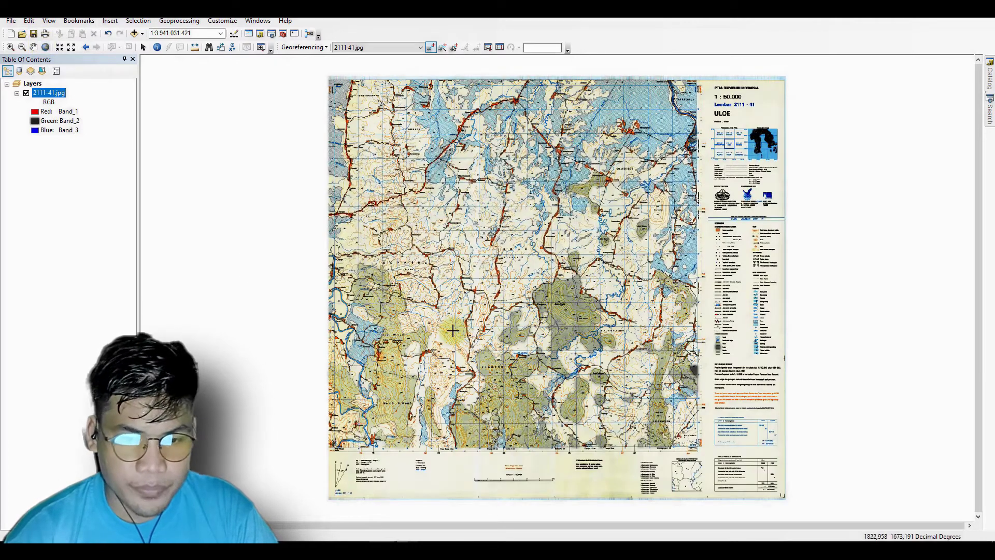
left_click(10, 46)
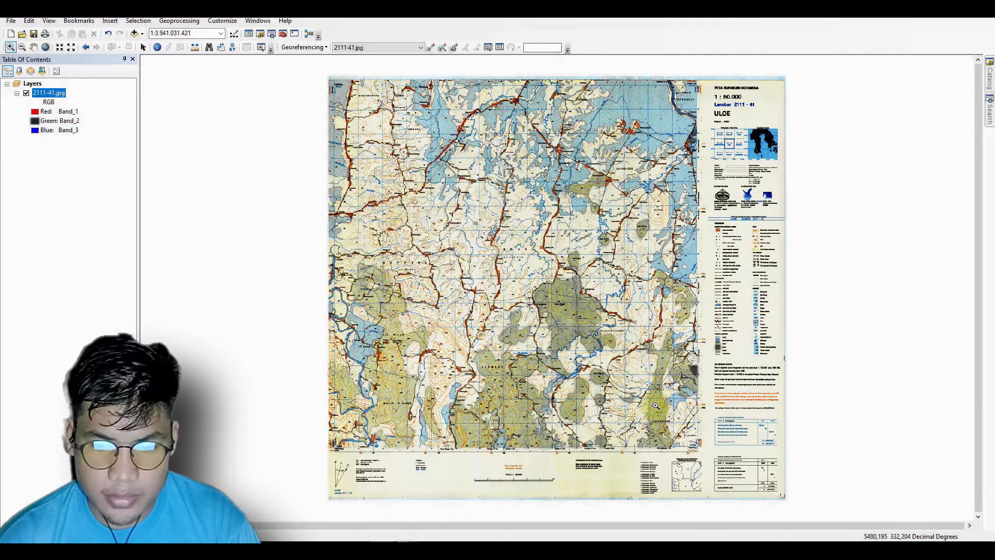
left_click_drag(656, 405, 722, 469)
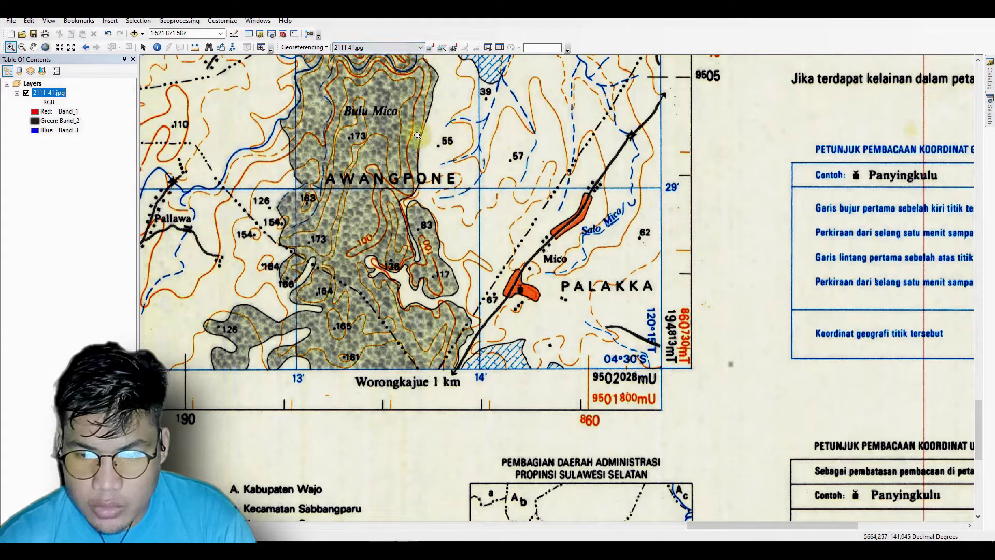
left_click_drag(417, 135, 534, 238)
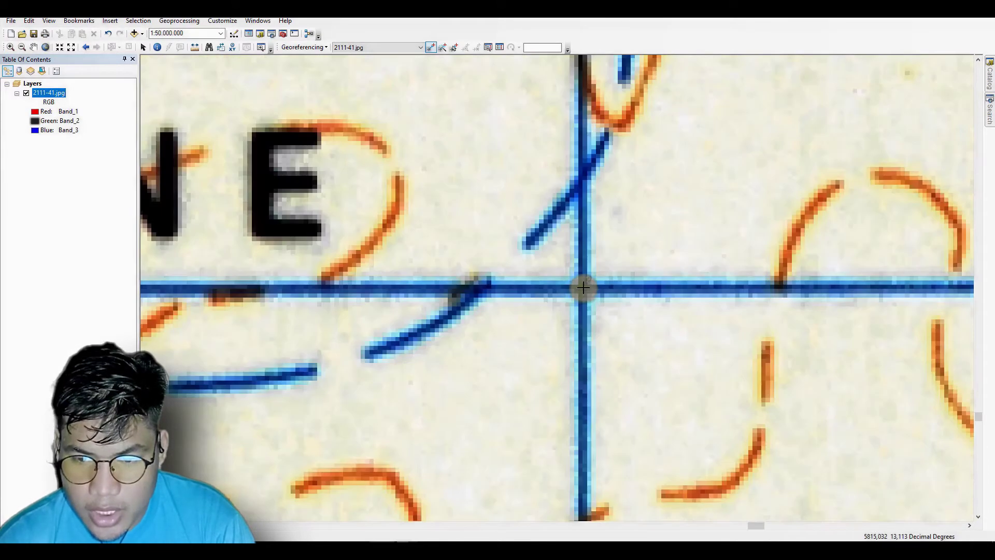
Assign the southeast control point the DMS coordinates longitude 120° 14' 0" E and latitude 4° 29' 0" S
right_click(583, 288)
left_click(604, 307)
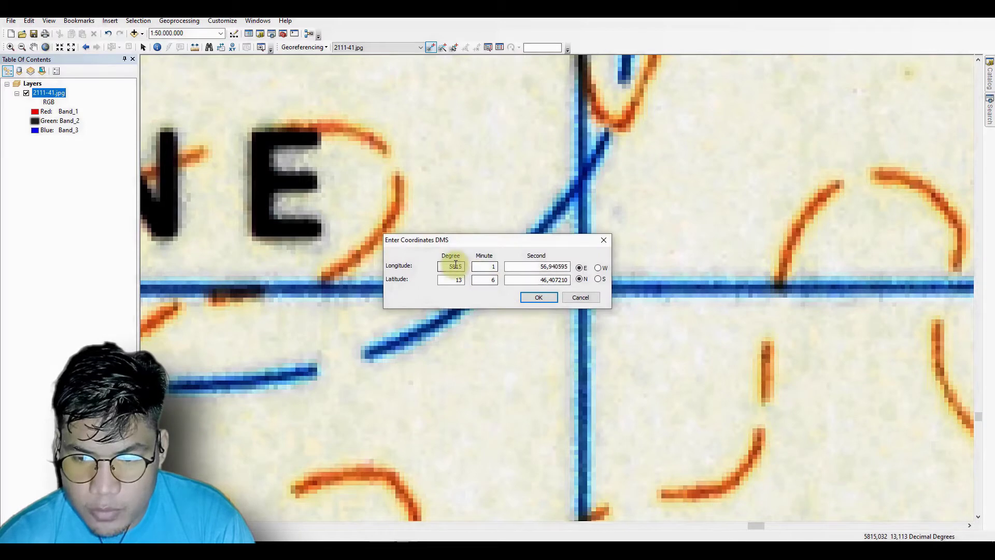
left_click(456, 265)
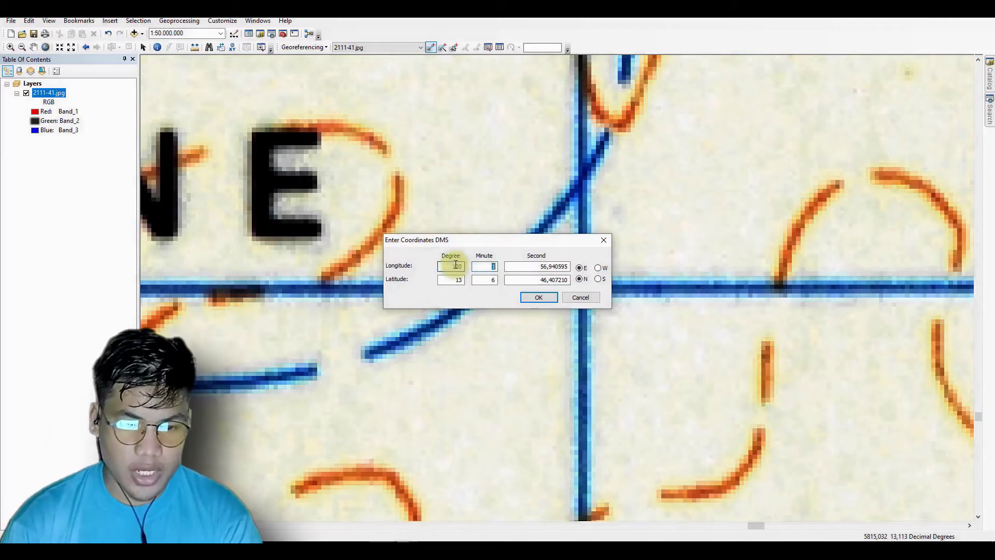
key("Tab")
key("Tab")
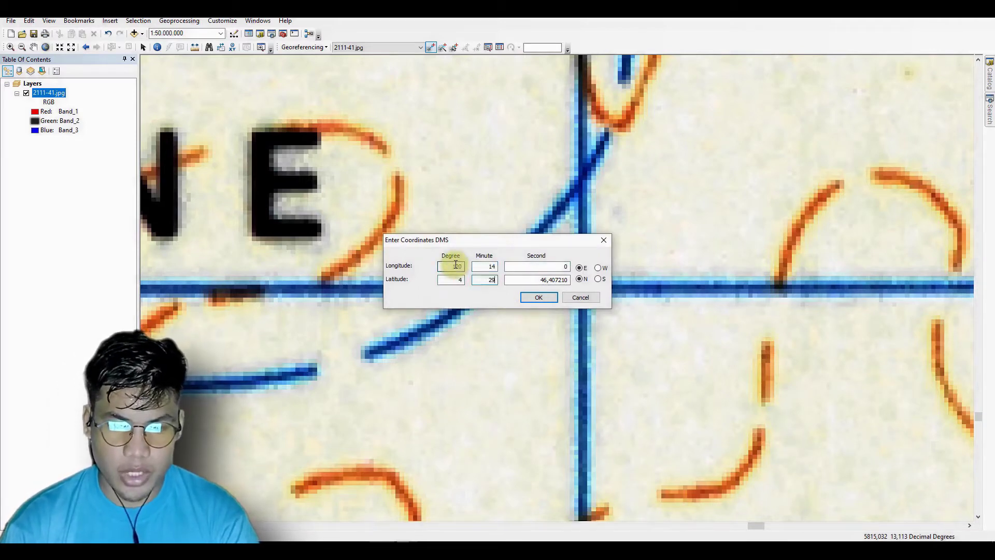
key("Tab")
type("0")
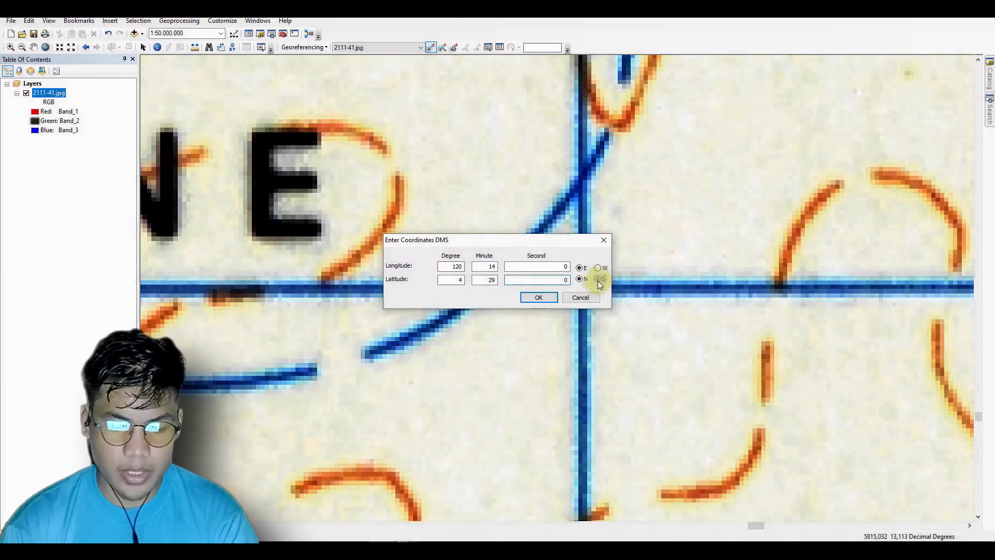
left_click(544, 297)
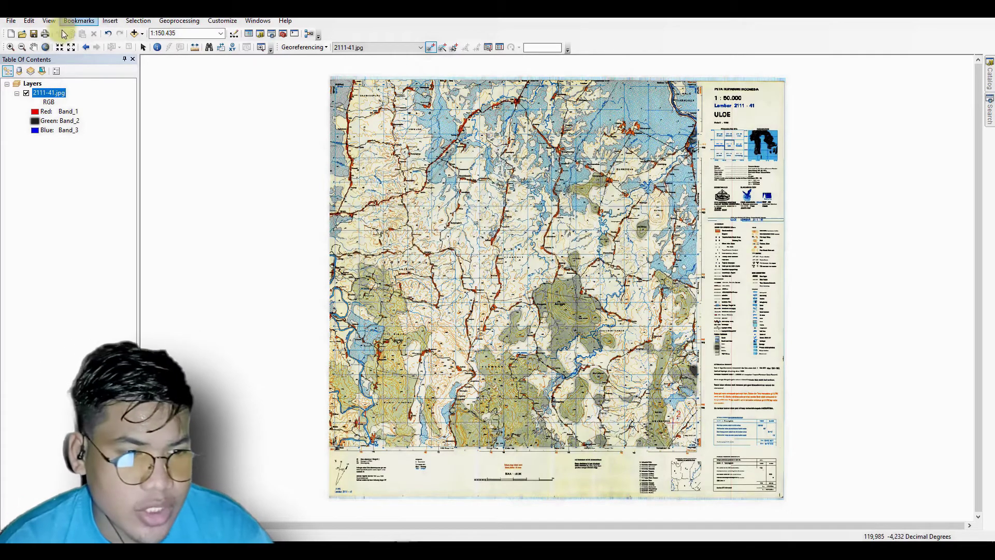
Start a third control point on the intersection of the 14' and 16' graticule lines beside the TAKKALALLA label
left_click(9, 47)
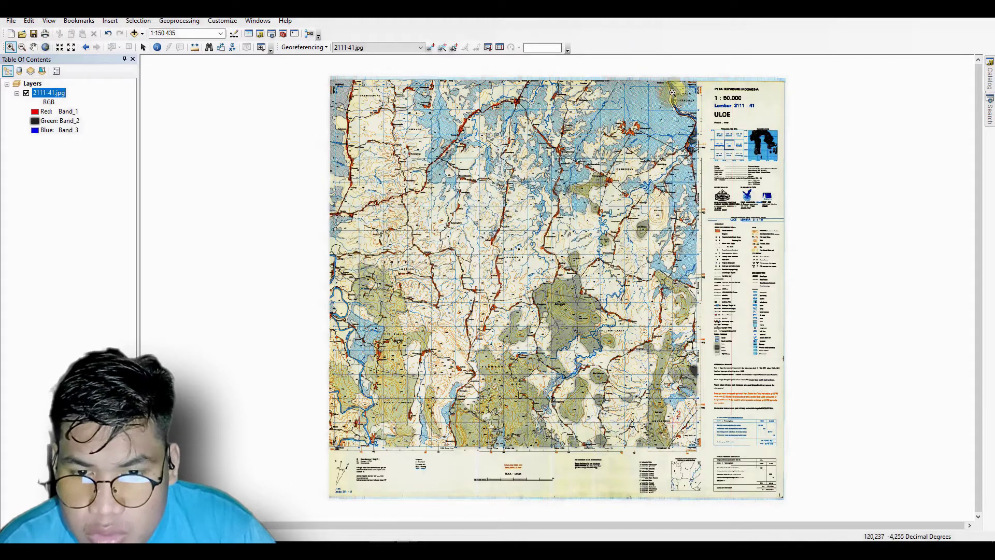
left_click_drag(663, 80, 714, 124)
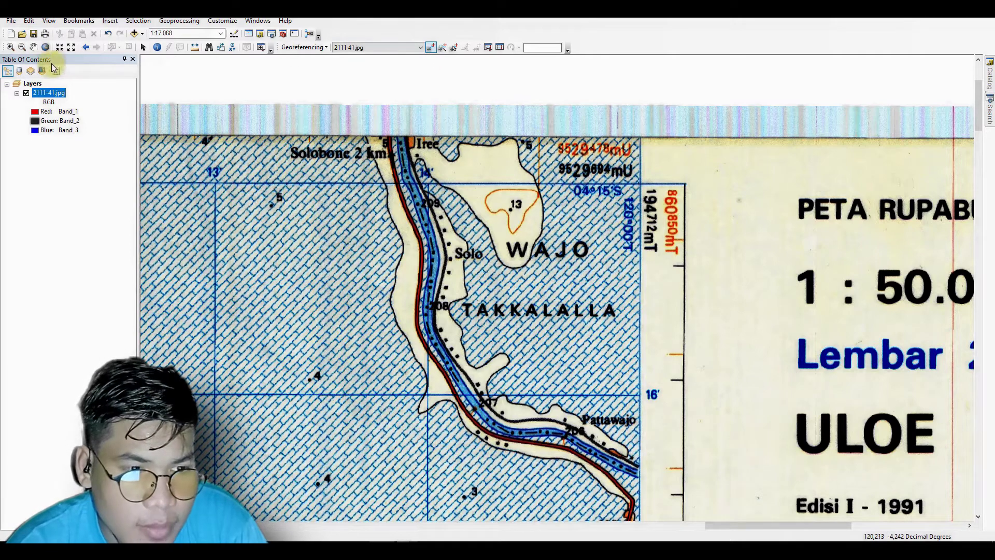
left_click(10, 47)
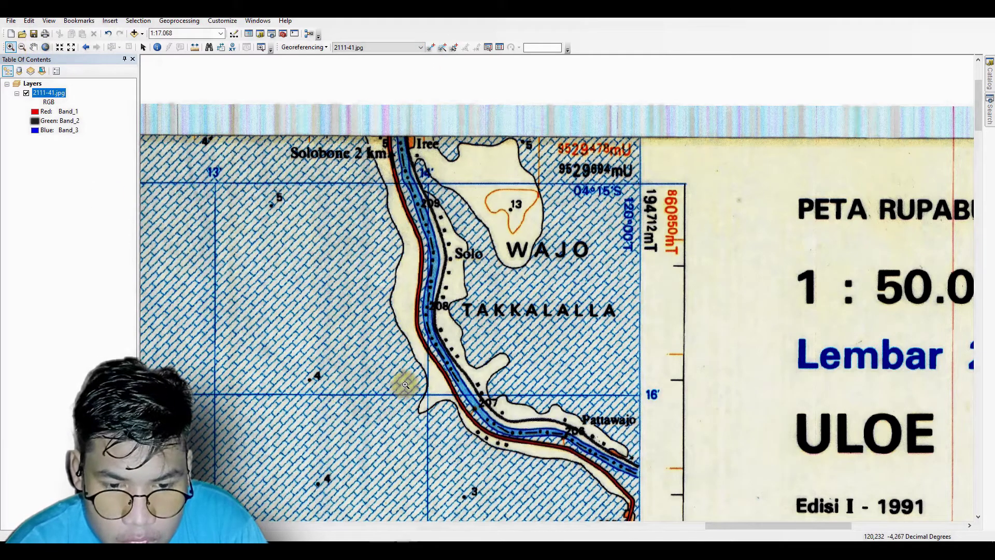
left_click_drag(377, 352, 471, 429)
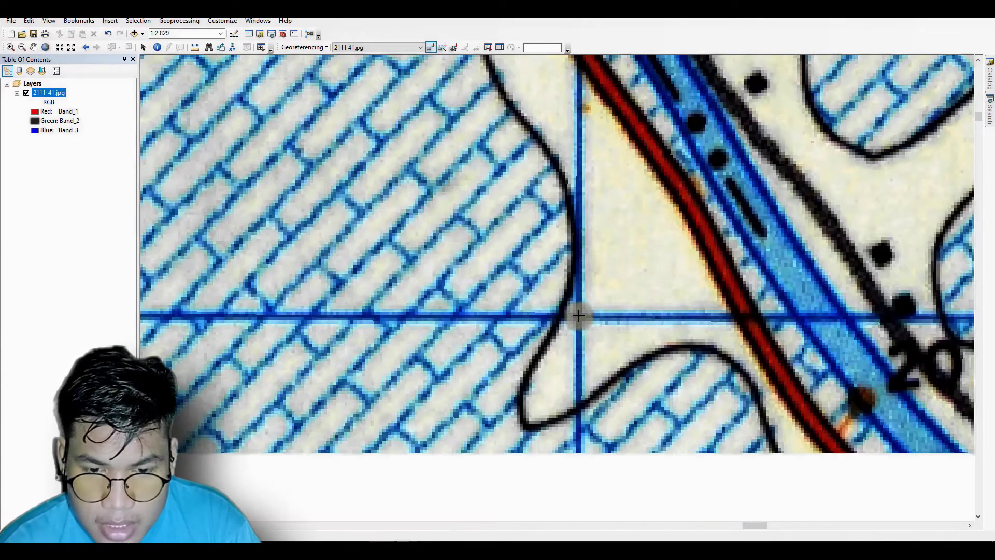
left_click(578, 316)
right_click(578, 315)
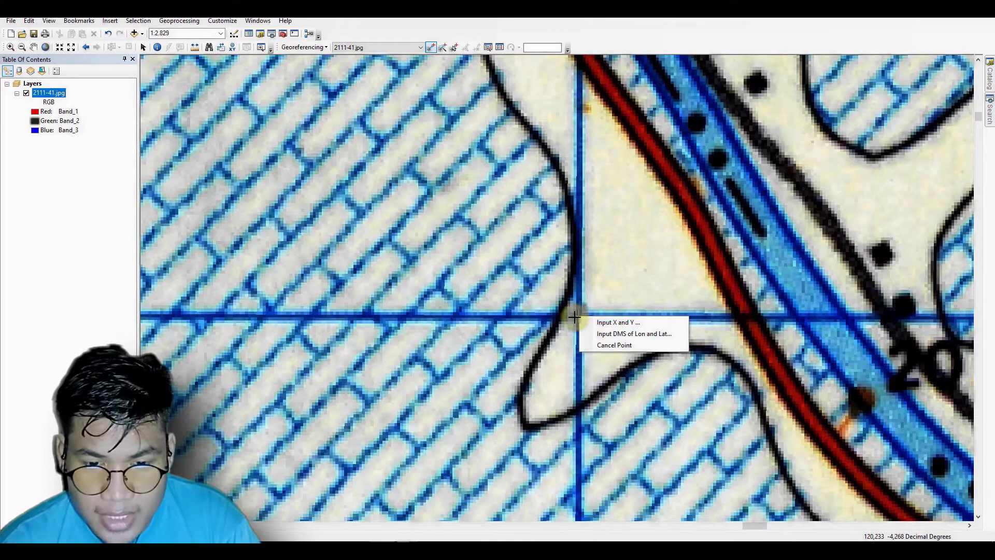
Assign the northeast control point the DMS coordinates longitude 120° 14' 0" E and latitude 4° 16' 0" S
left_click(612, 338)
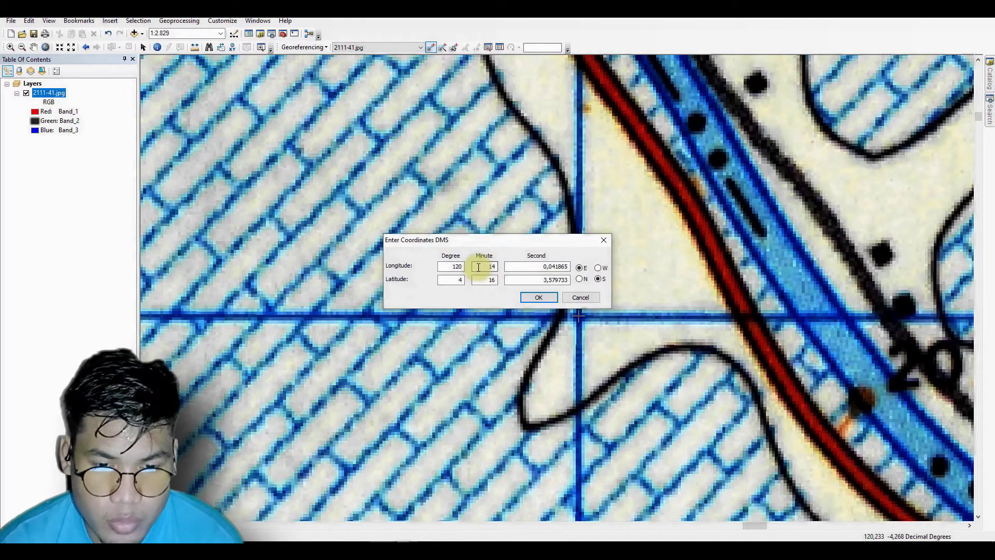
left_click_drag(528, 267, 578, 266)
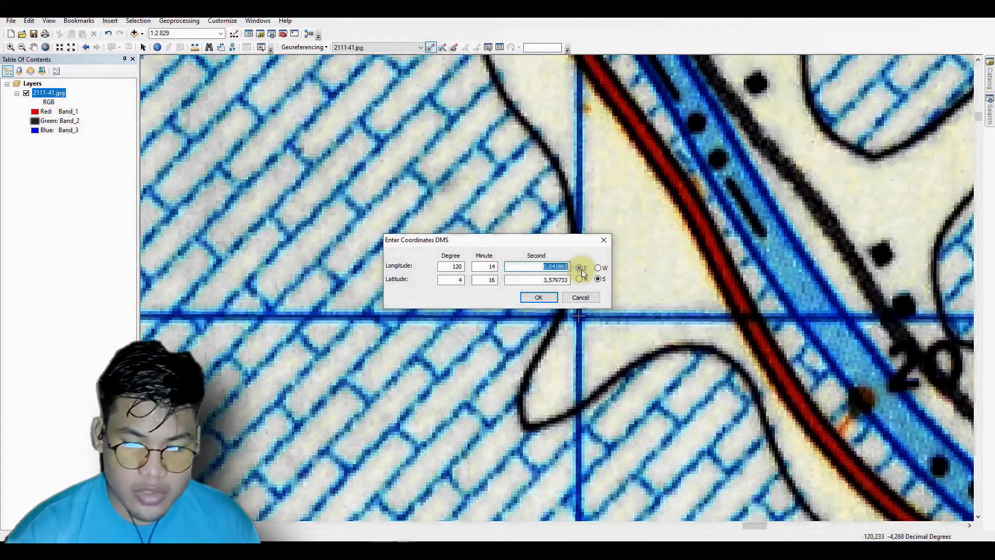
type("0")
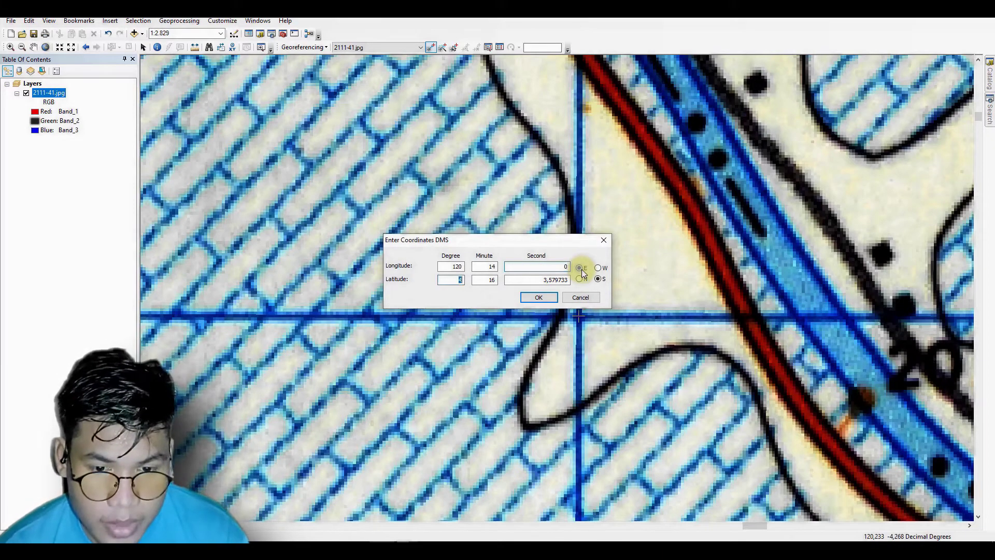
key("Tab")
type("0")
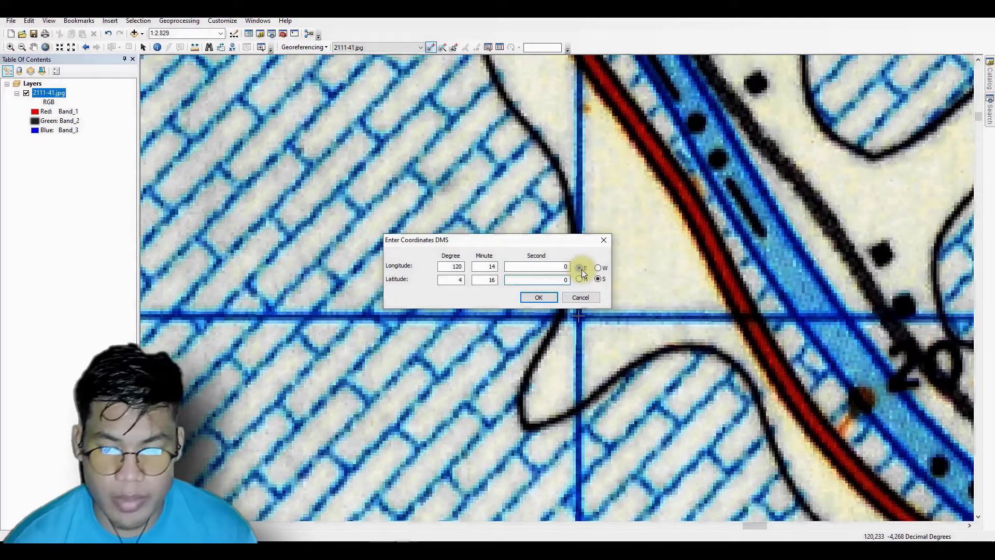
key("Return")
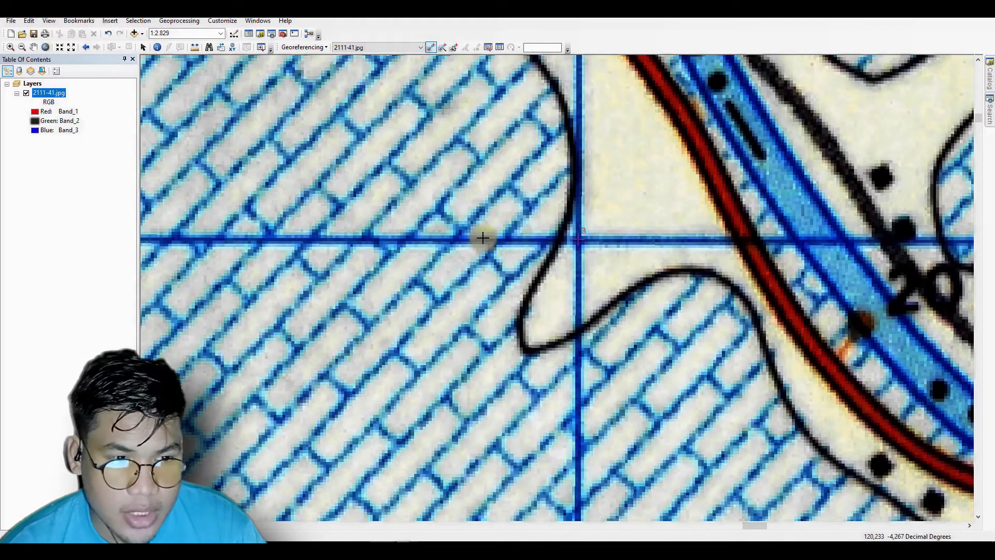
Start a fourth control point on the intersection of the 01' and 16' graticule lines west of Nyelle
left_click(45, 48)
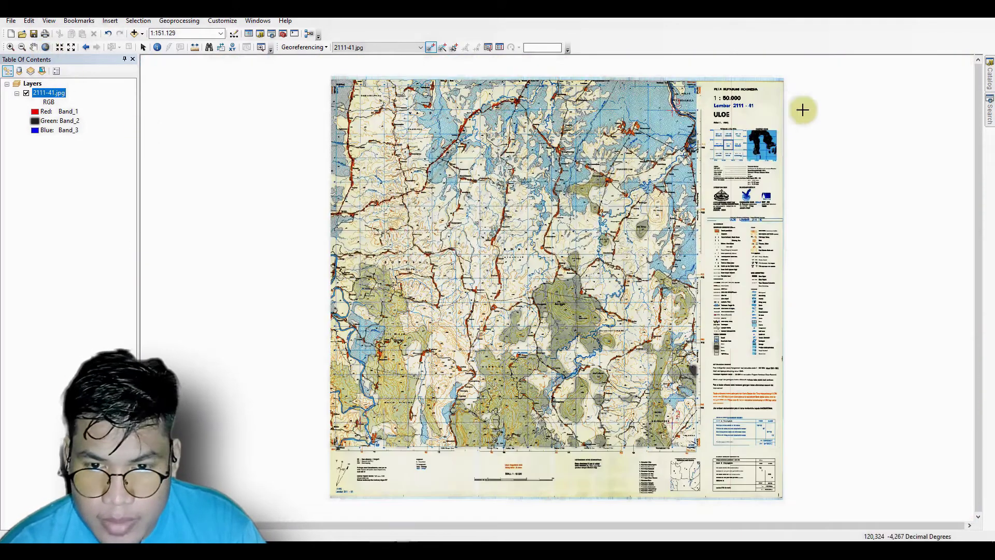
left_click(10, 47)
left_click_drag(665, 74, 713, 129)
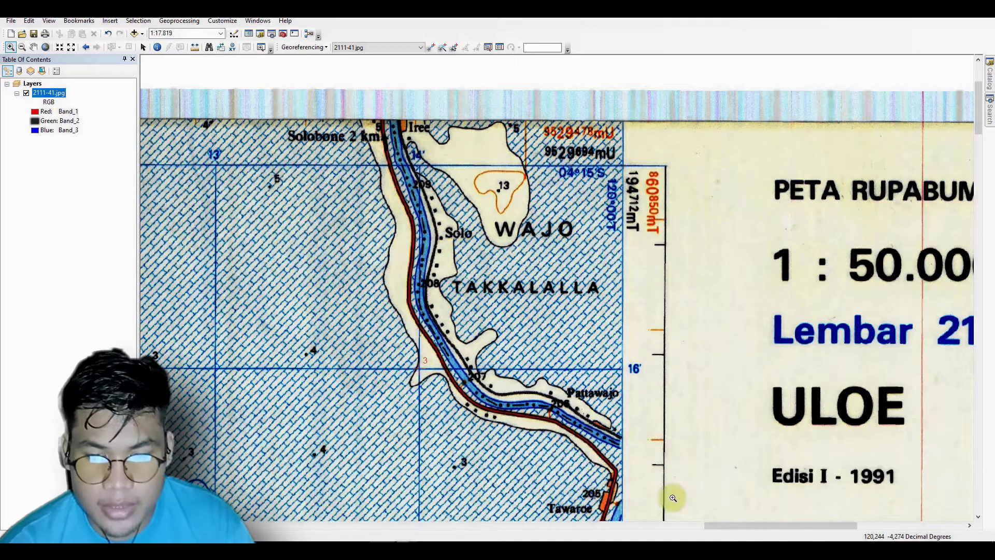
left_click_drag(777, 524, 671, 524)
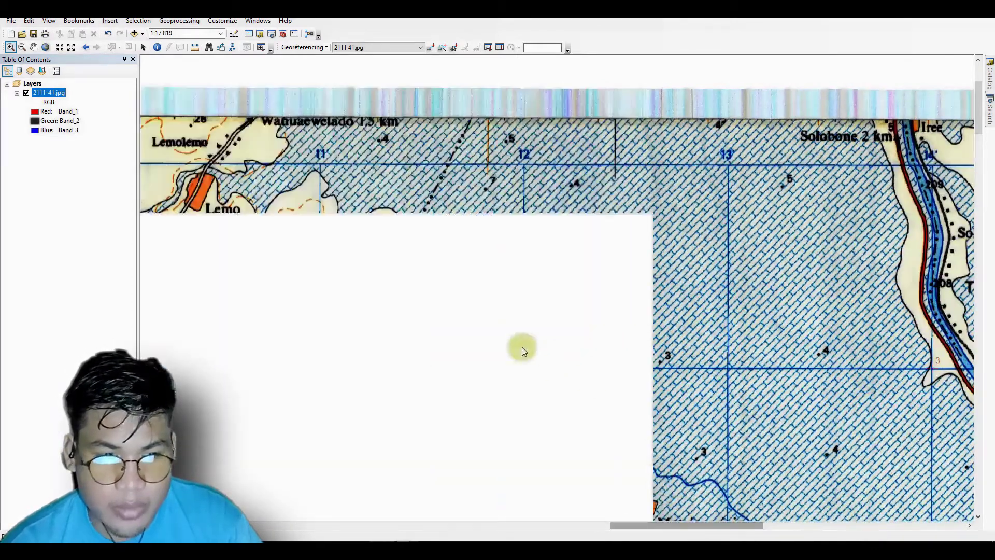
left_click(45, 48)
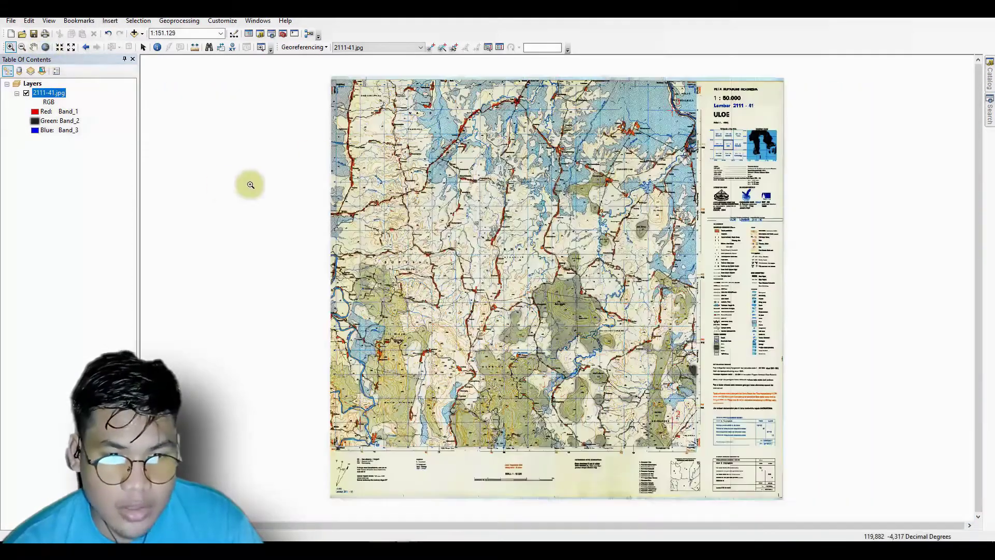
left_click_drag(323, 74, 386, 130)
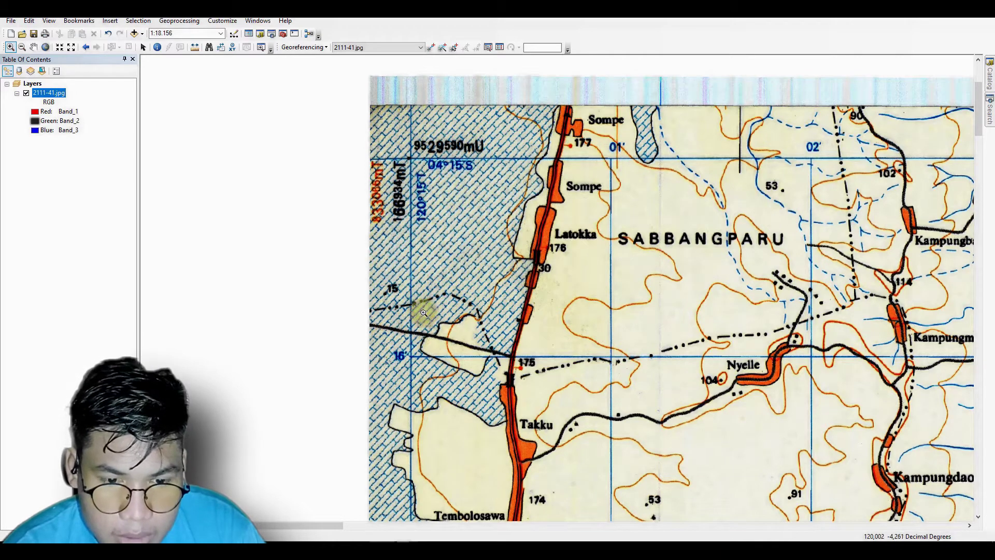
left_click(431, 48)
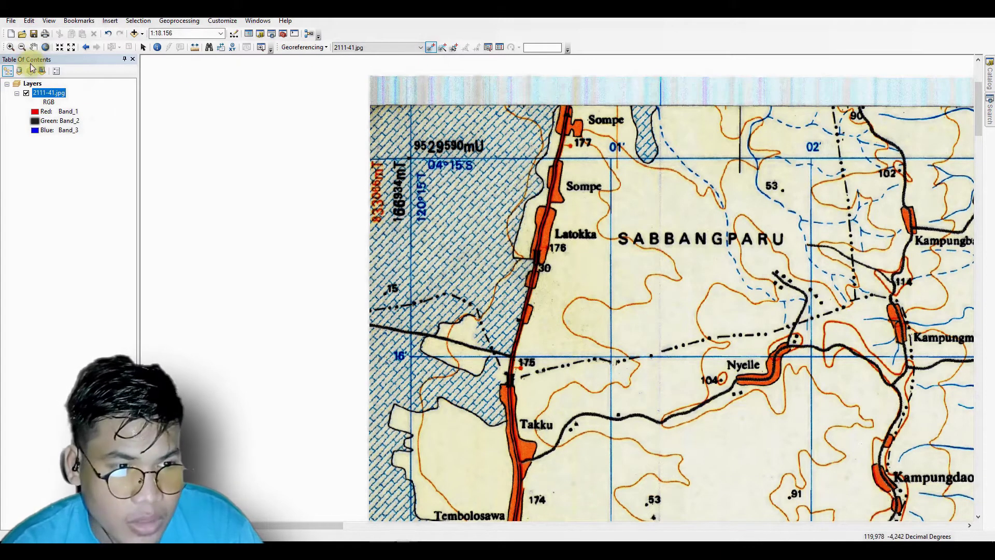
left_click(10, 47)
left_click_drag(559, 313, 665, 401)
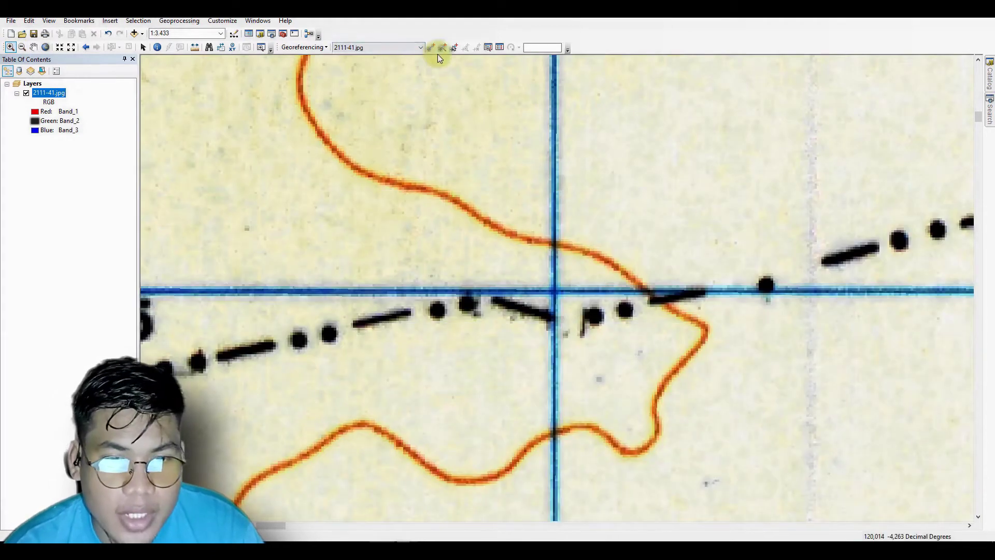
left_click(431, 48)
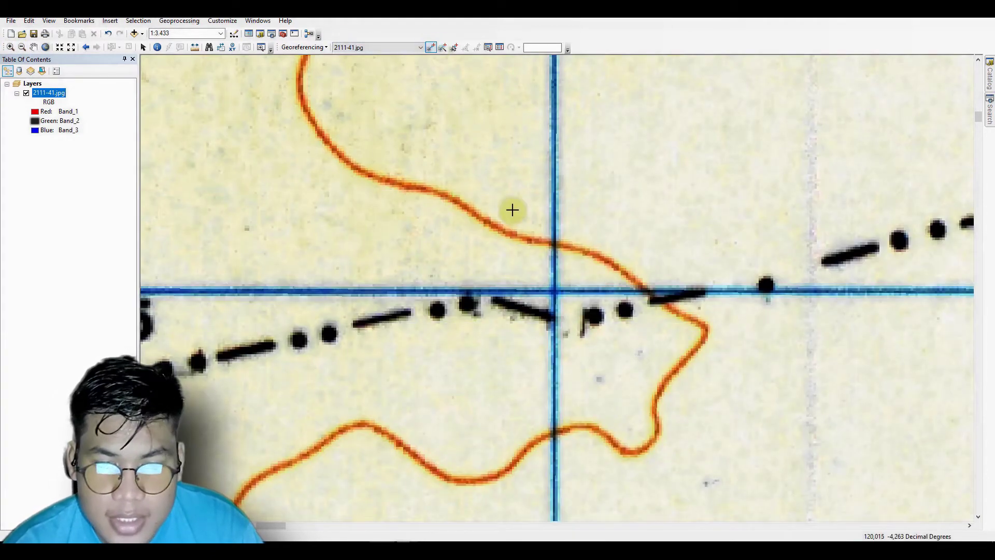
left_click(553, 290)
right_click(554, 291)
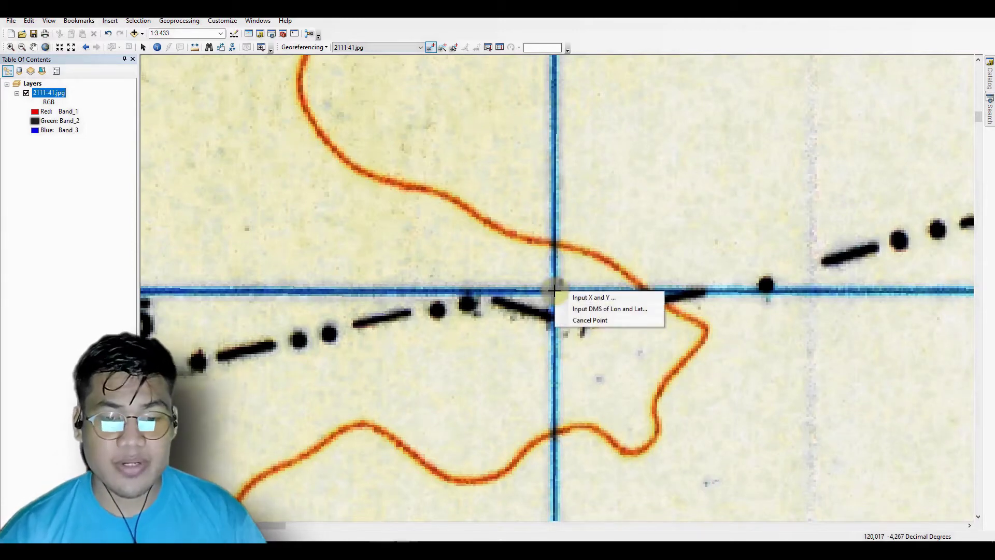
Assign the northwest control point the DMS coordinates longitude 120° 1' 0" E and latitude 4° 16' 0" S
left_click(581, 309)
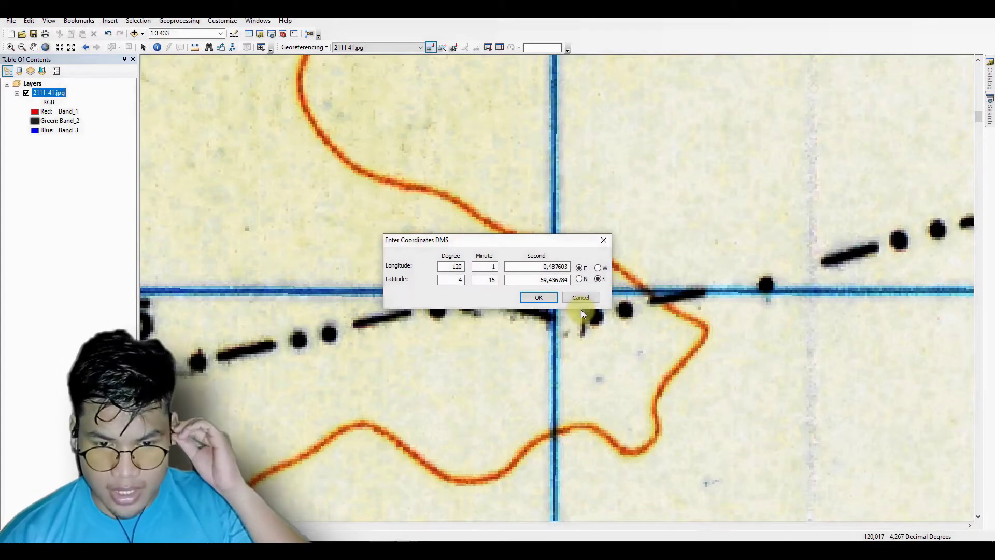
left_click(485, 281)
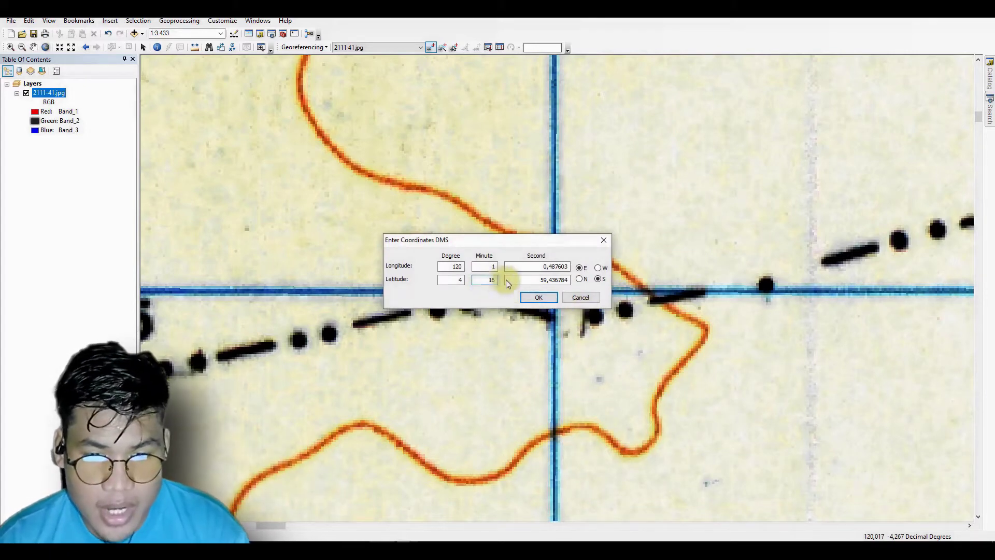
left_click_drag(542, 270, 581, 284)
type("0")
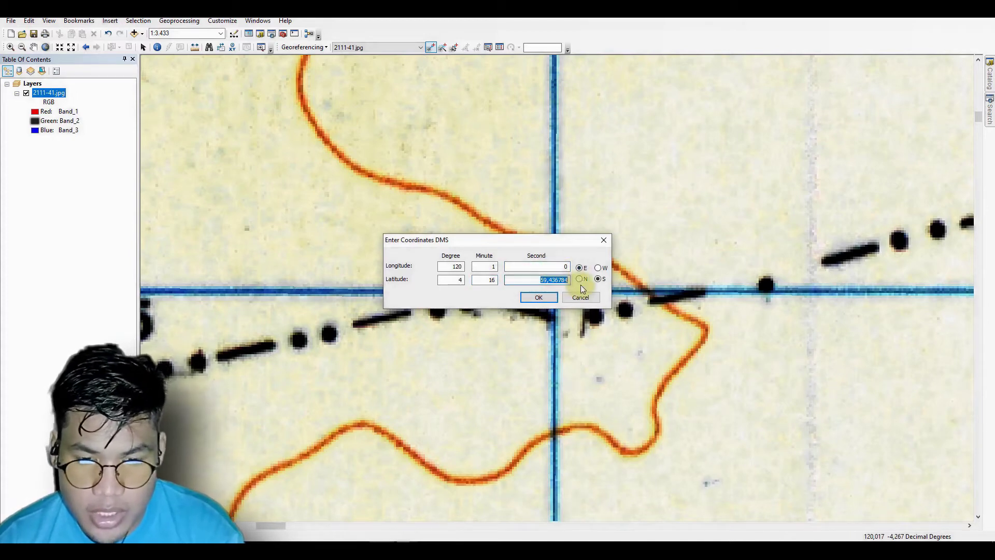
left_click(538, 297)
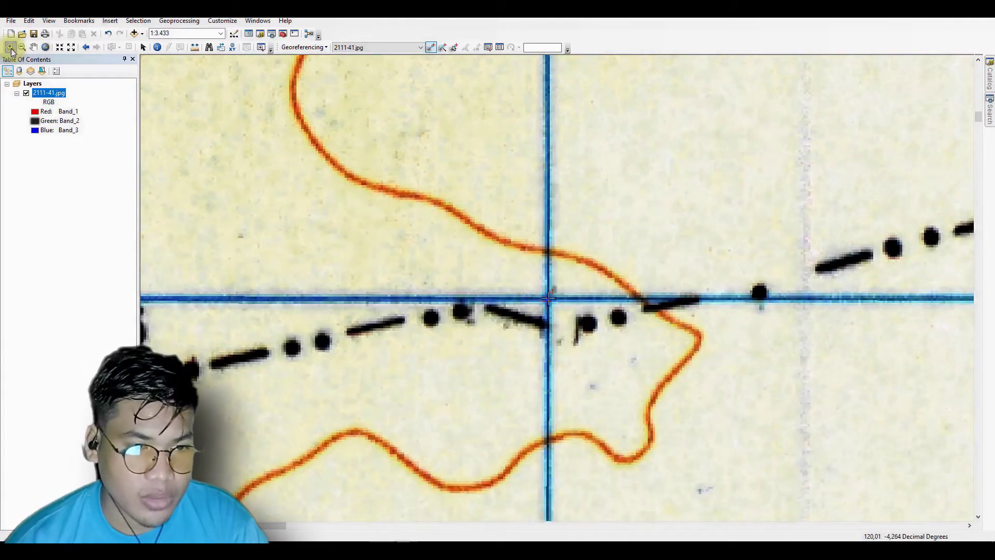
Review the coordinates and residuals of all control points and the total RMS error in the link table
left_click(45, 47)
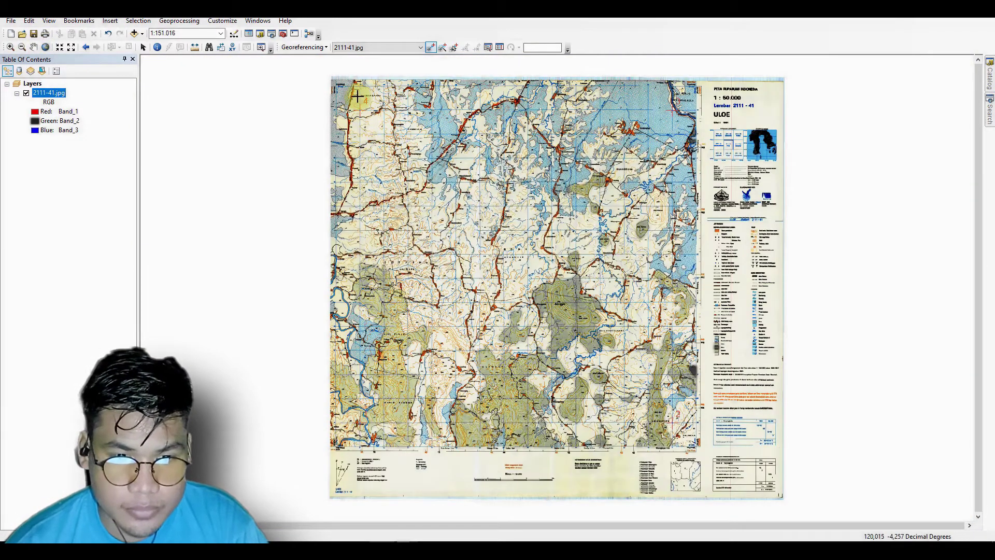
left_click(10, 48)
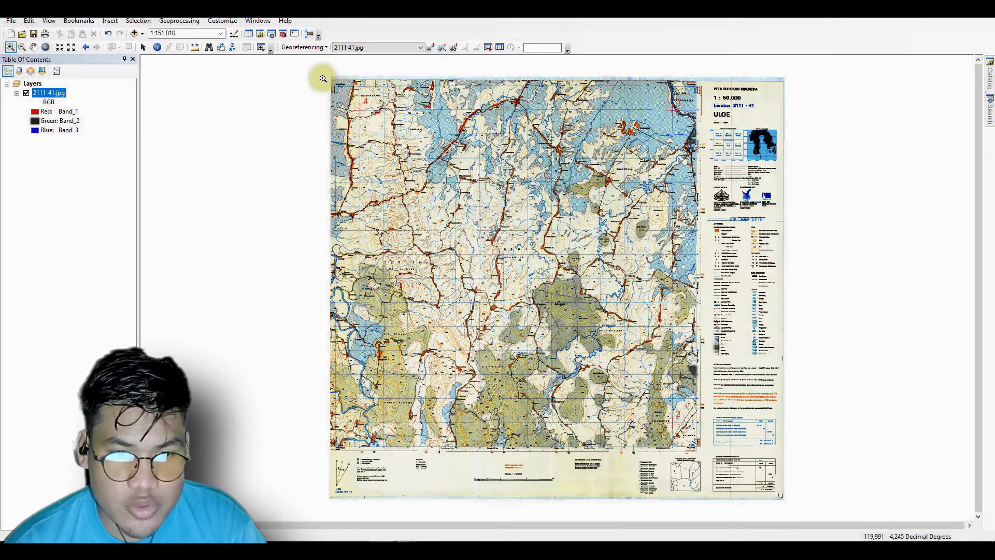
left_click_drag(323, 77, 371, 127)
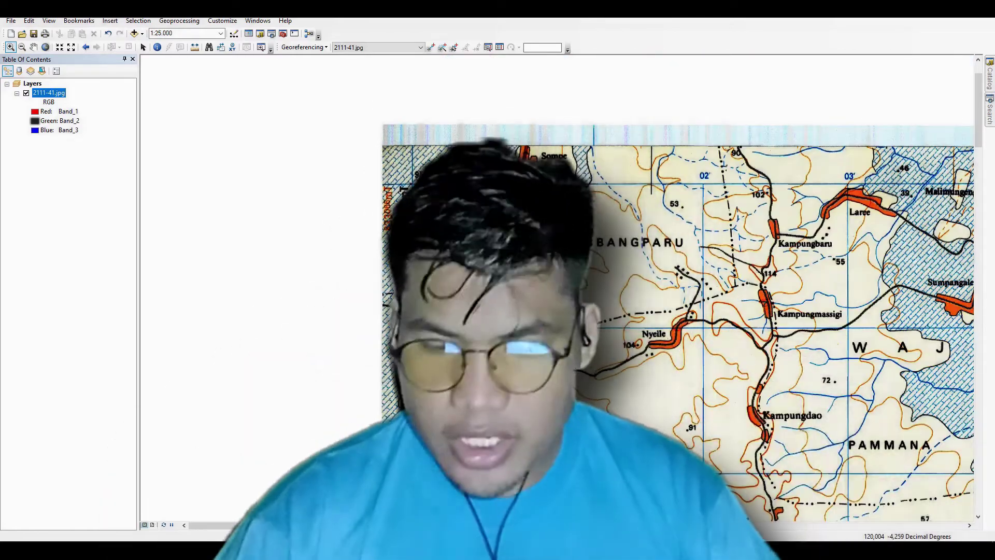
scroll(430, 186, "up", 1)
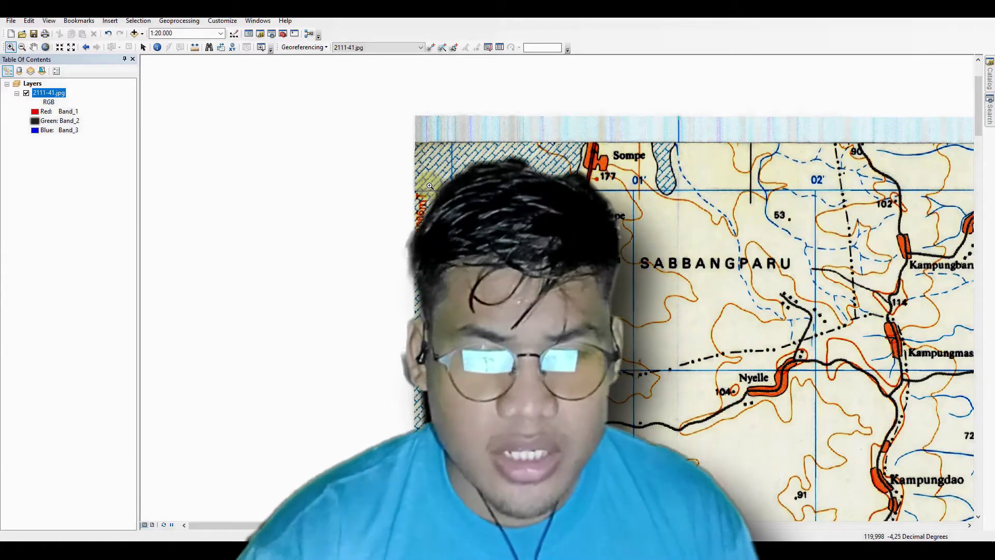
left_click(500, 48)
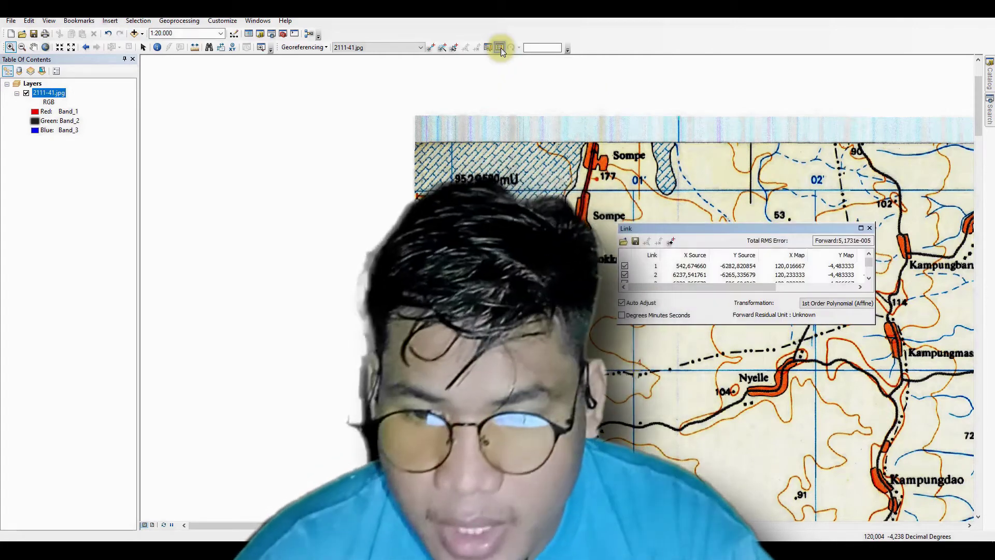
left_click_drag(798, 236, 573, 162)
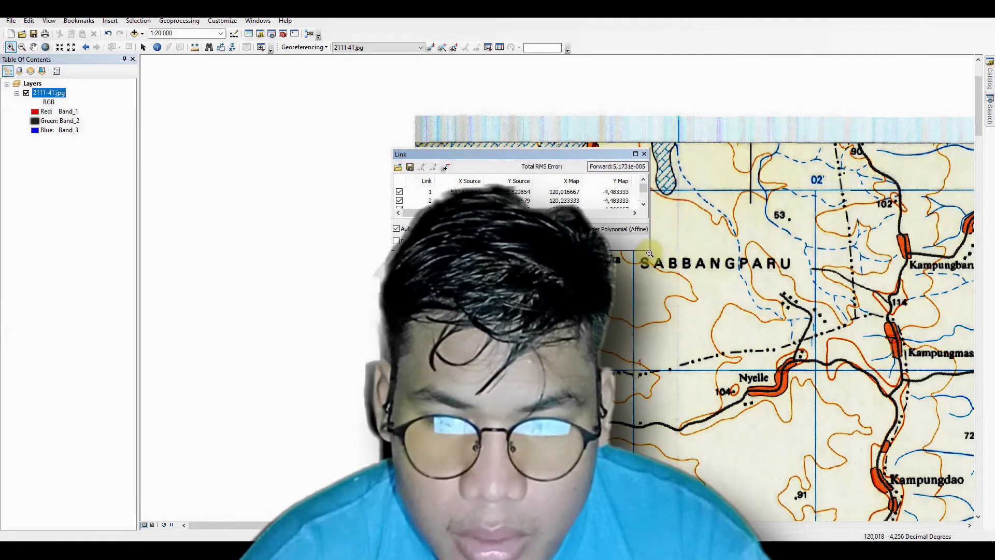
left_click_drag(648, 249, 702, 314)
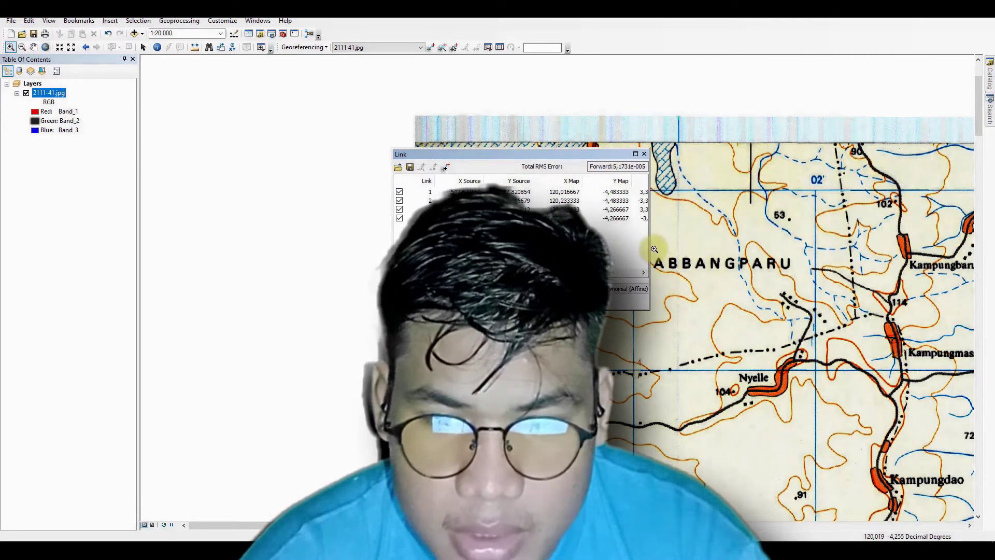
left_click_drag(649, 241, 722, 243)
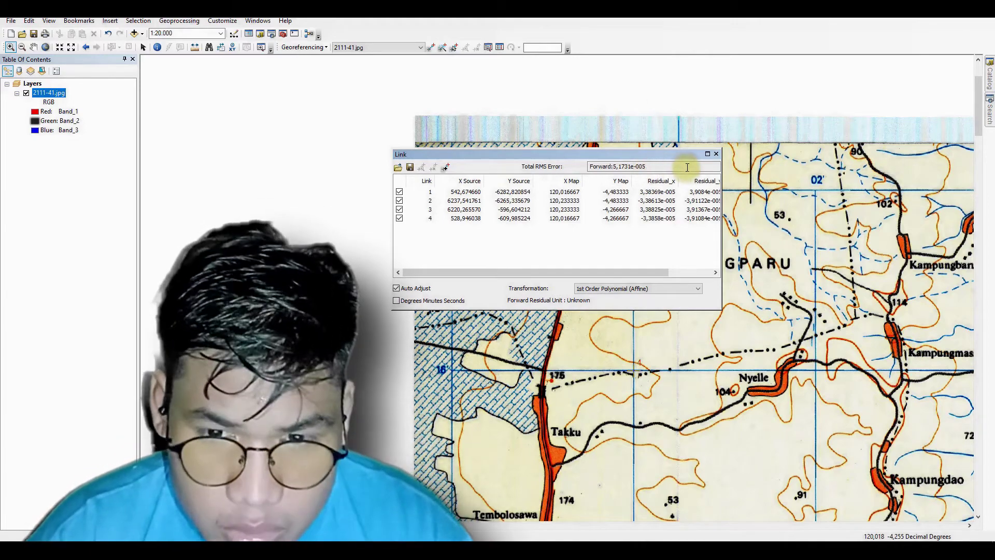
left_click(716, 155)
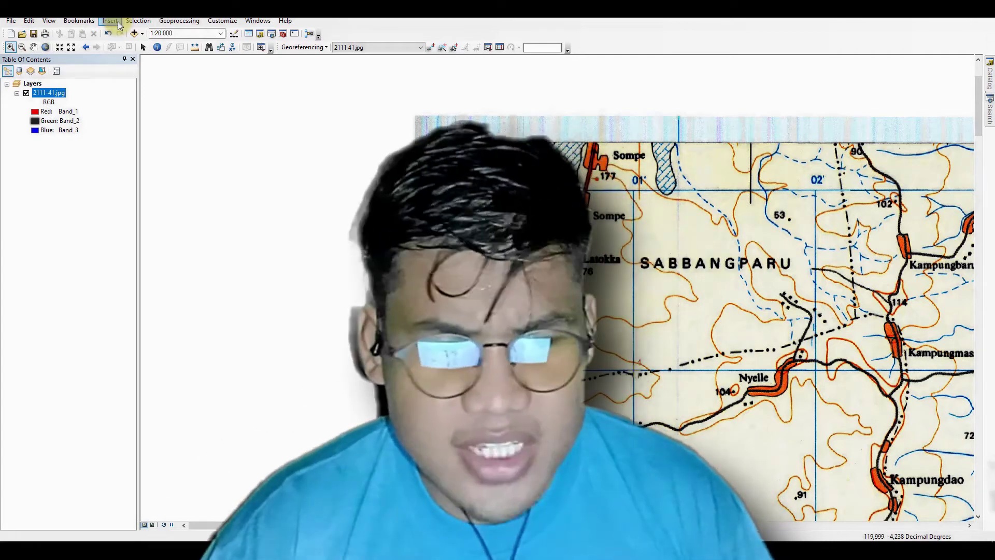
Rectify the georeferenced map with Nearest Neighbor resampling and save it as the TIFF raster 2111-411 in the Bone folder
left_click(311, 48)
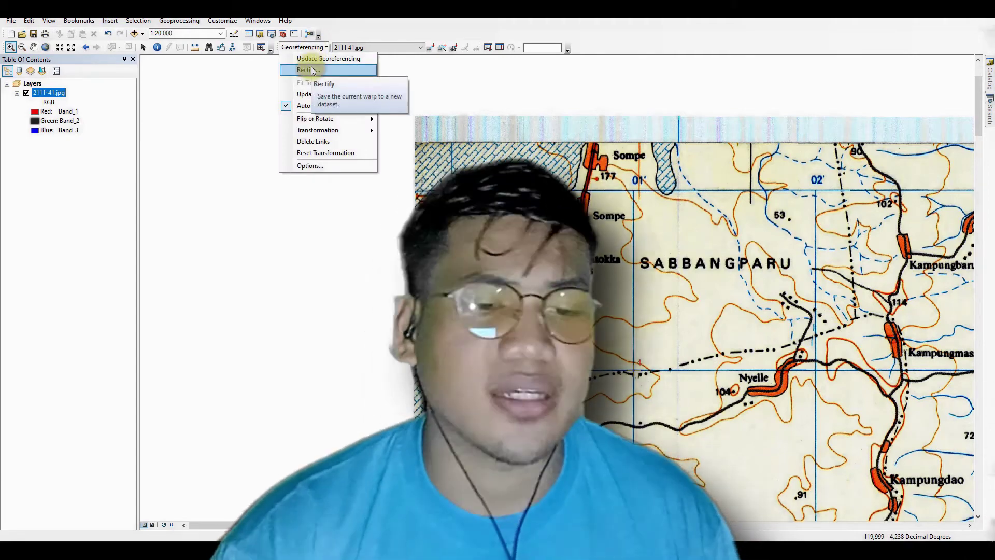
left_click(312, 69)
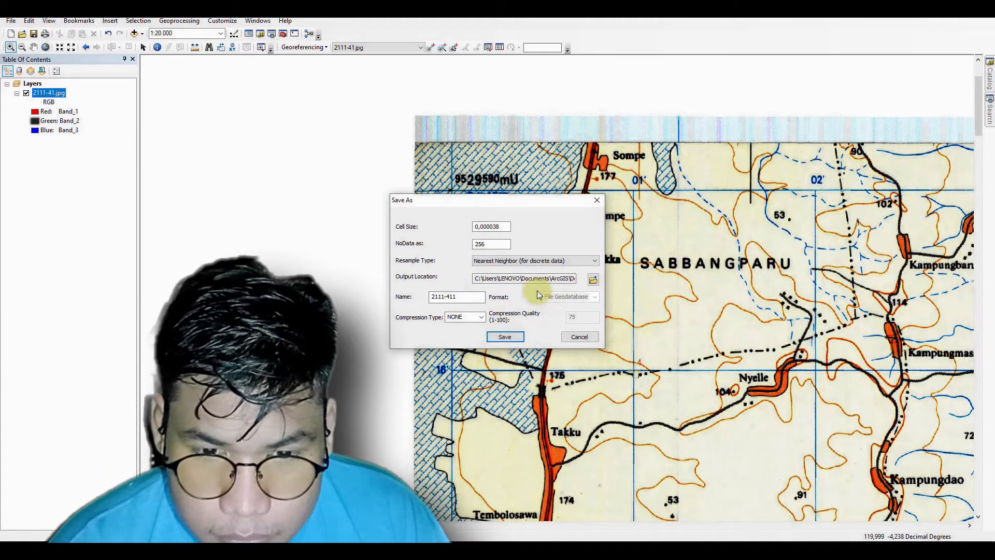
left_click(529, 261)
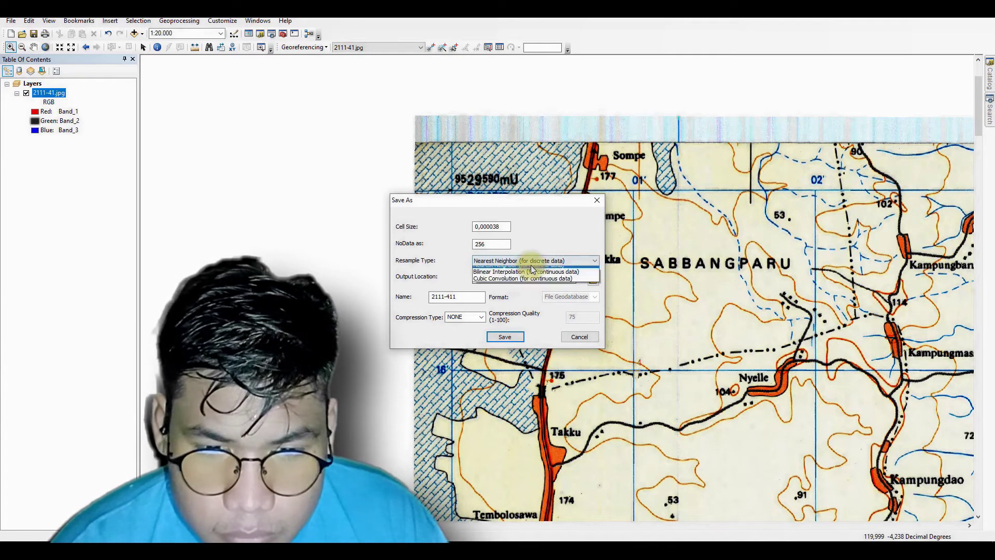
left_click(536, 264)
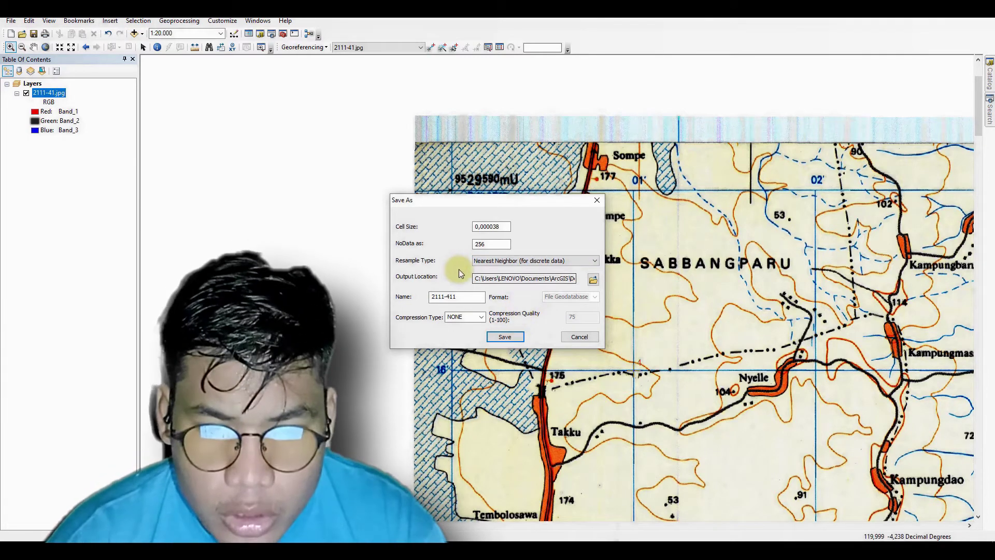
left_click(592, 280)
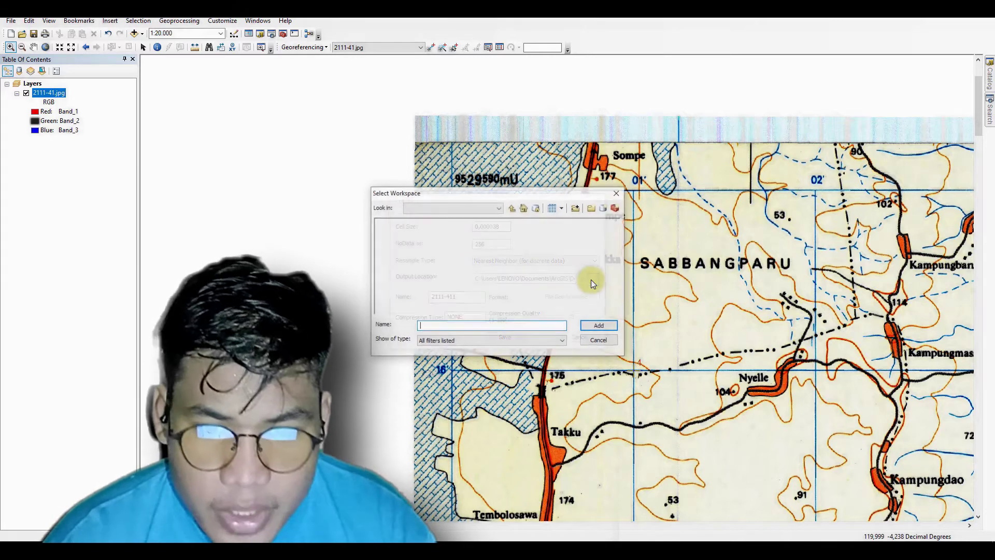
left_click(494, 208)
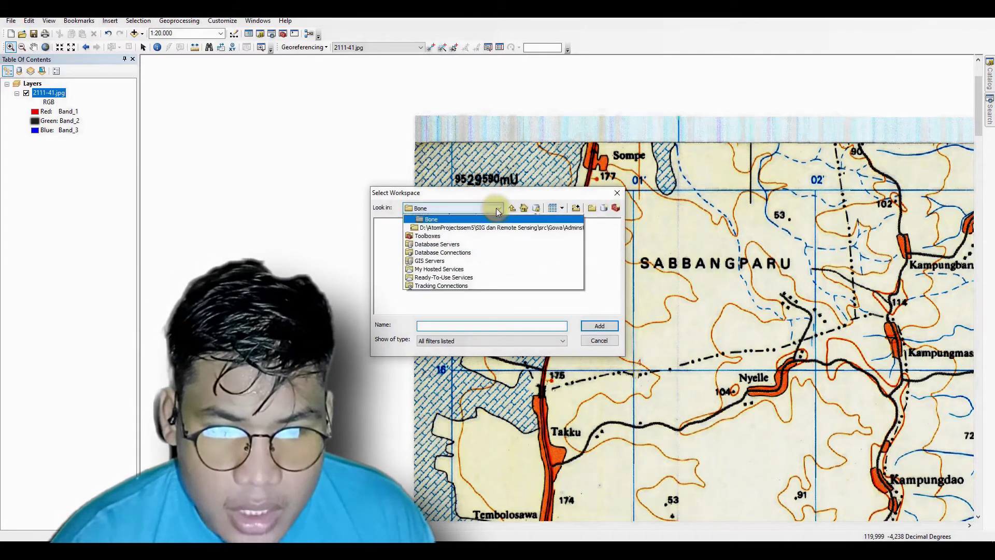
left_click(444, 235)
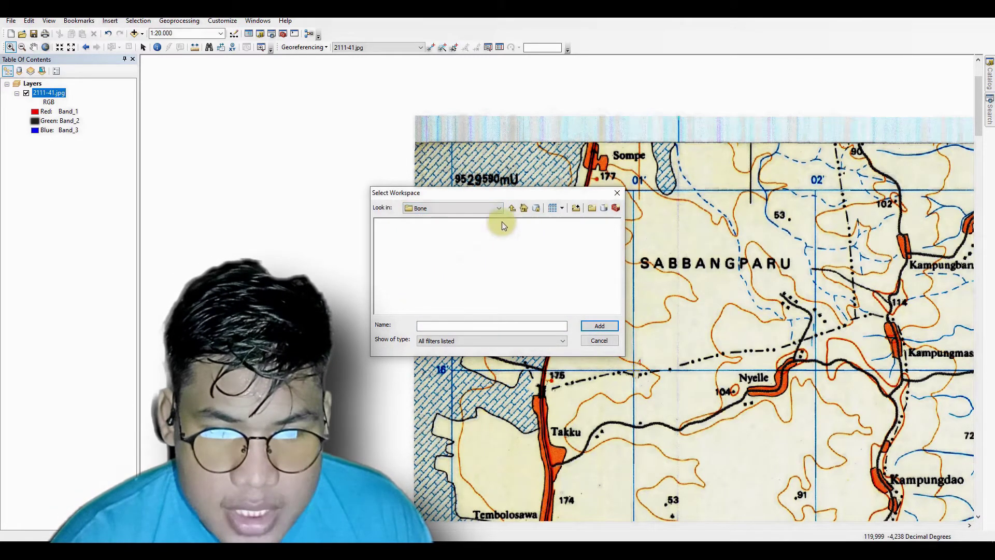
left_click(603, 328)
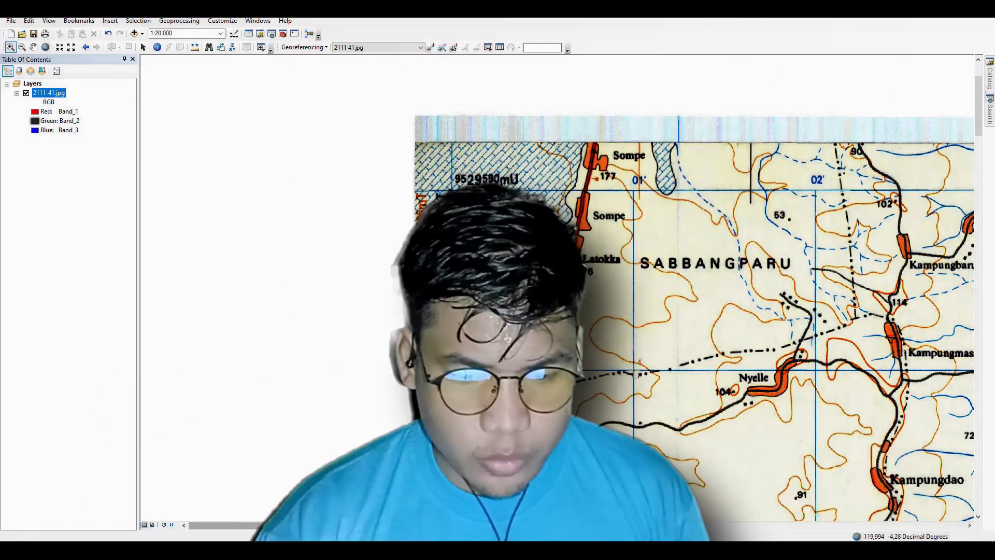
Add the rectified raster 2111-411.tif from the Bone folder to the map and hide the original 2111-41.jpg layer
left_click(45, 47)
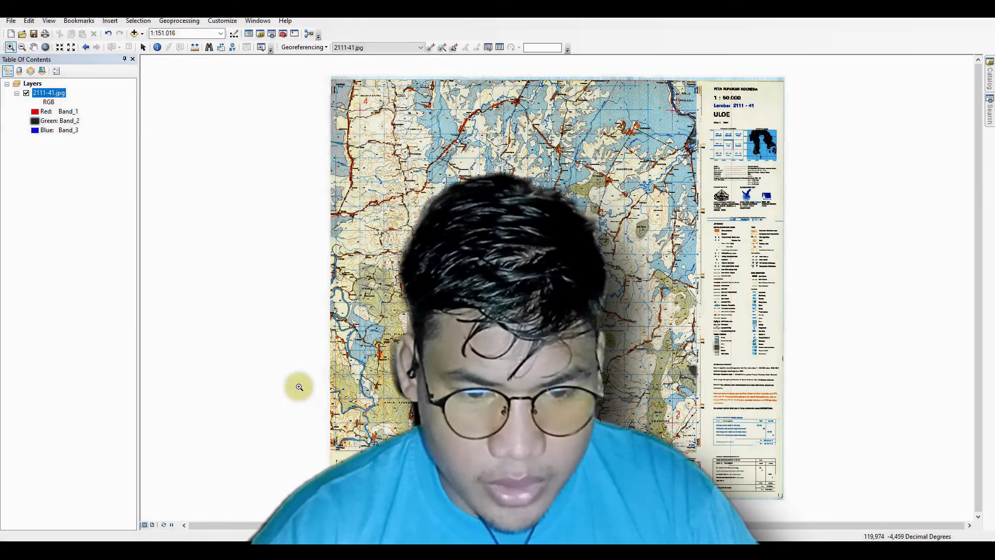
left_click_drag(298, 386, 471, 484)
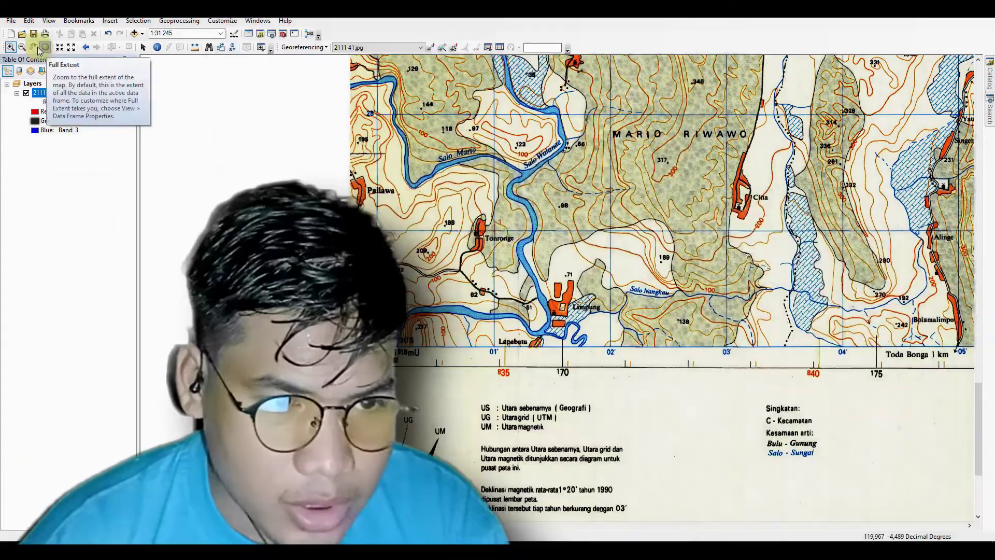
left_click(143, 47)
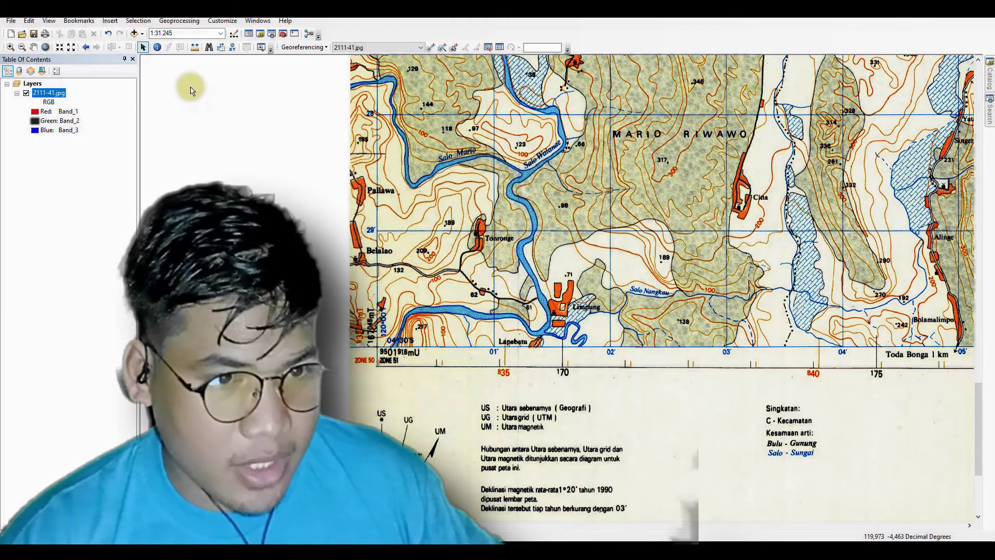
left_click(134, 35)
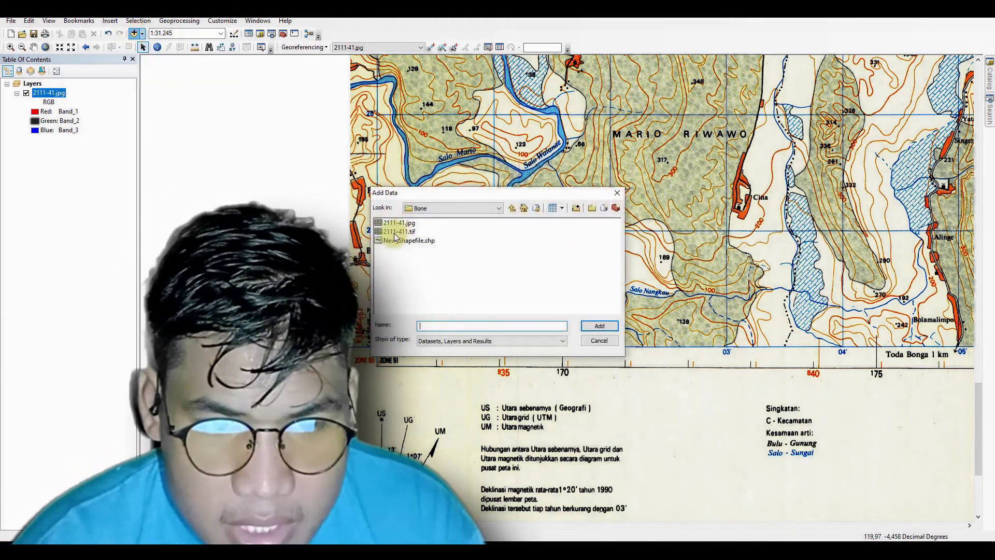
left_click(399, 231)
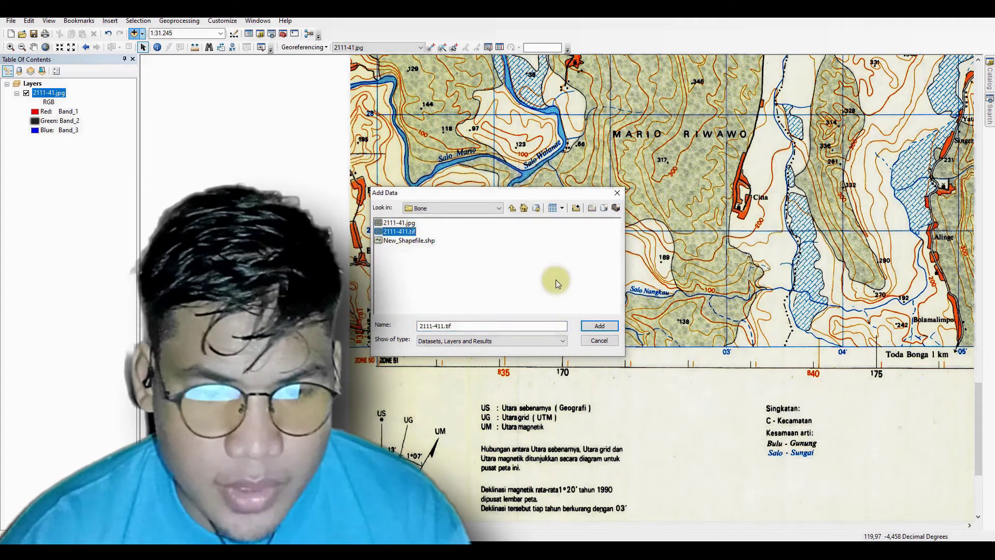
left_click(600, 327)
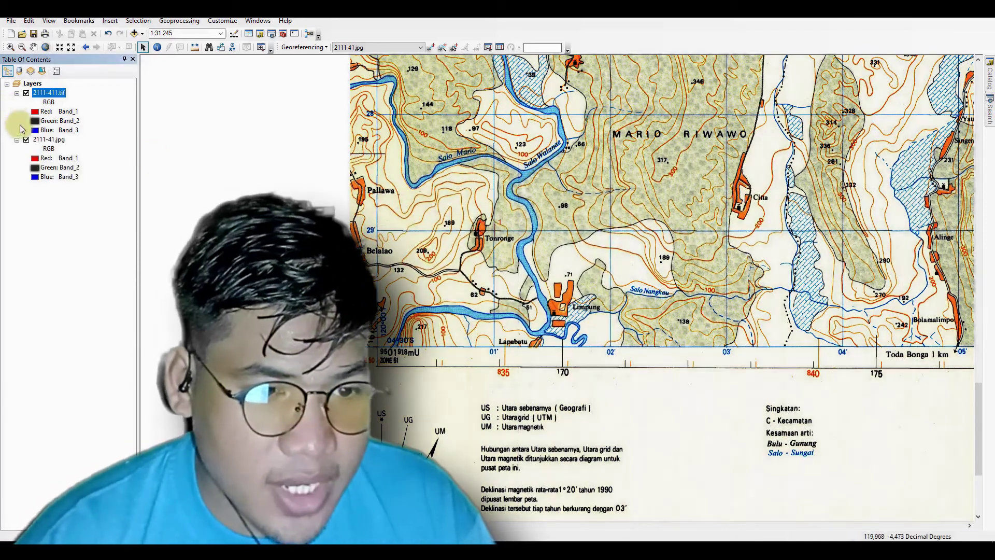
left_click(26, 140)
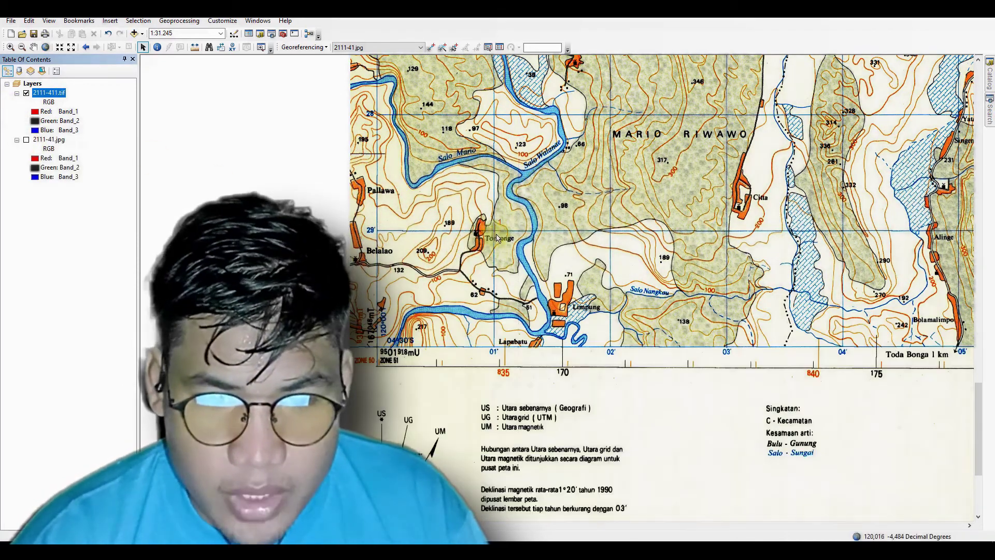